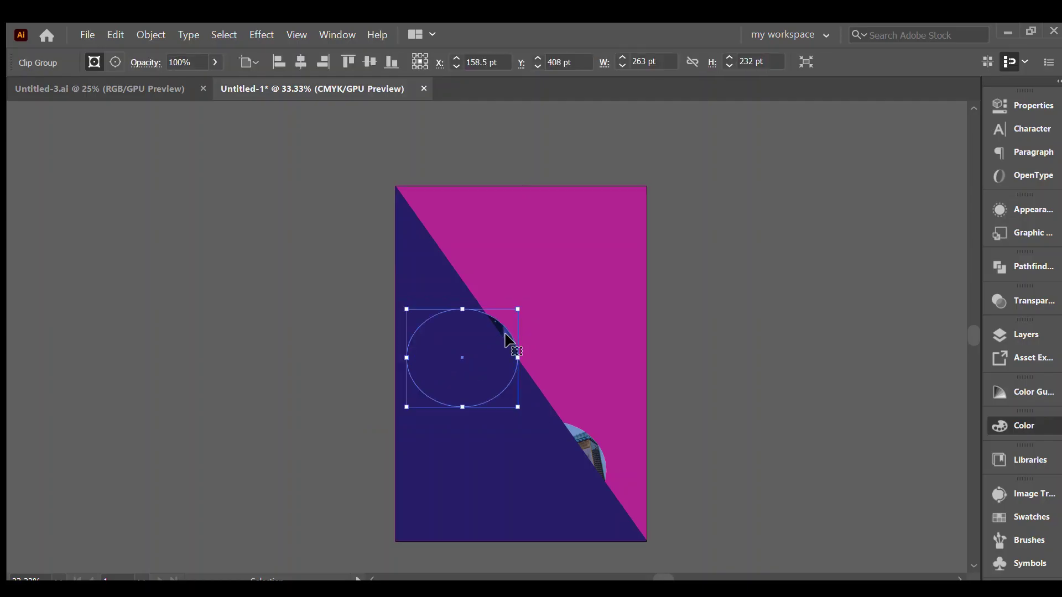
Step: Move the circular city-night photo to the flyer's lower left, at X 183.5 pt, Y 675 pt
mouse_move(506, 338)
mouse_down()
mouse_move(575, 273)
mouse_move(683, 244)
mouse_move(518, 452)
mouse_up()
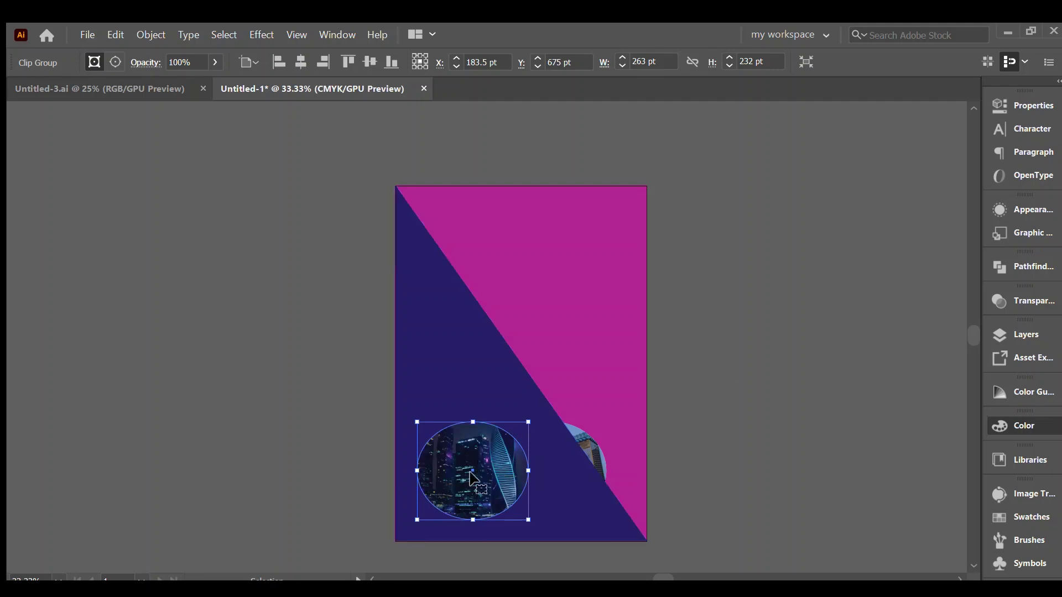
Step: Rearrange the night-city and tower photo circles around the flyer
mouse_move(468, 471)
mouse_down()
mouse_move(579, 304)
mouse_move(576, 252)
mouse_up()
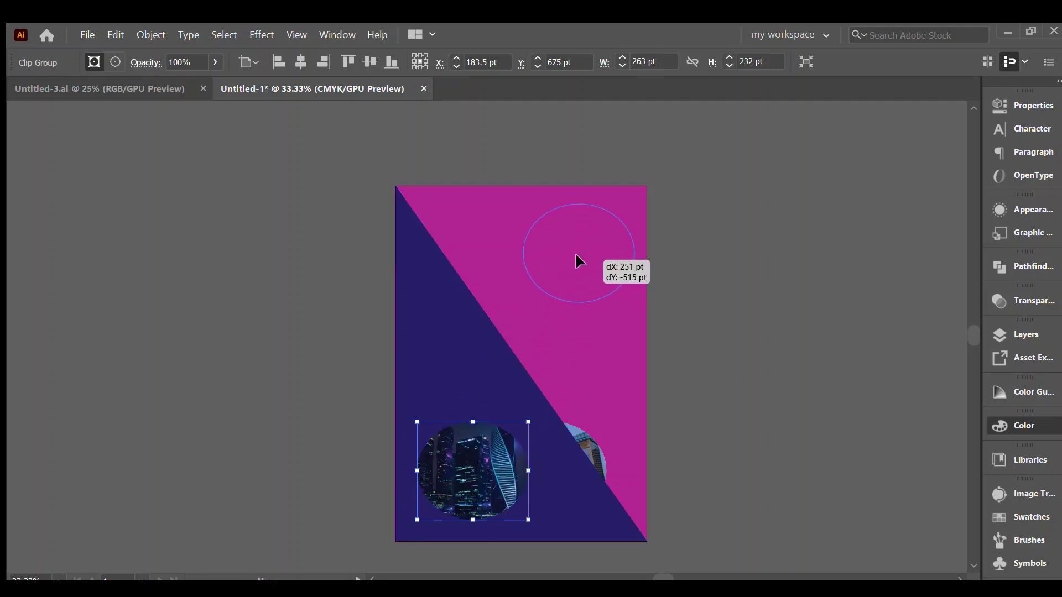
click(593, 455)
drag(593, 455, 526, 435)
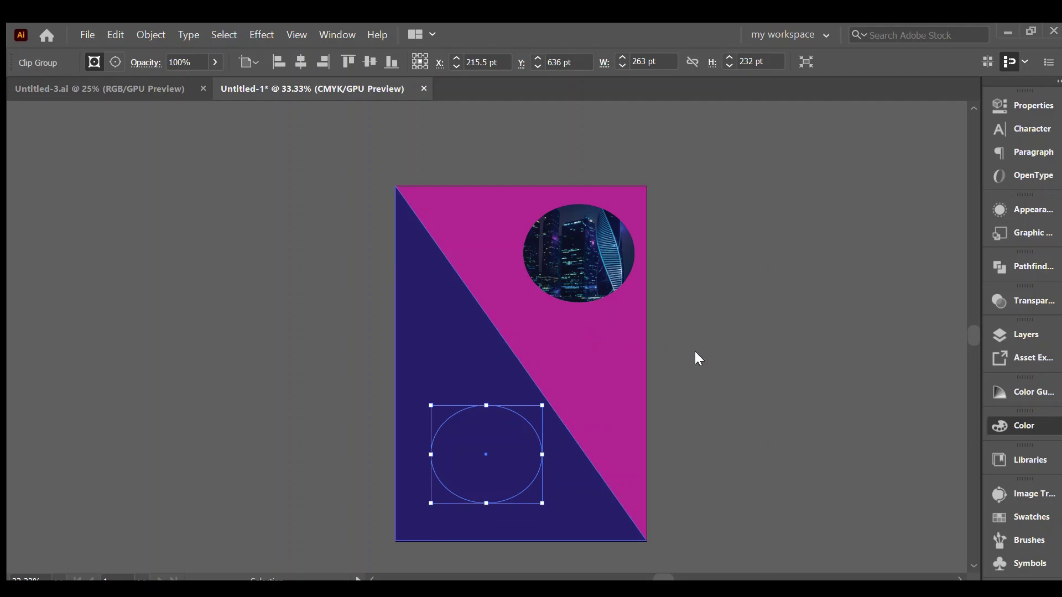
drag(521, 459, 508, 478)
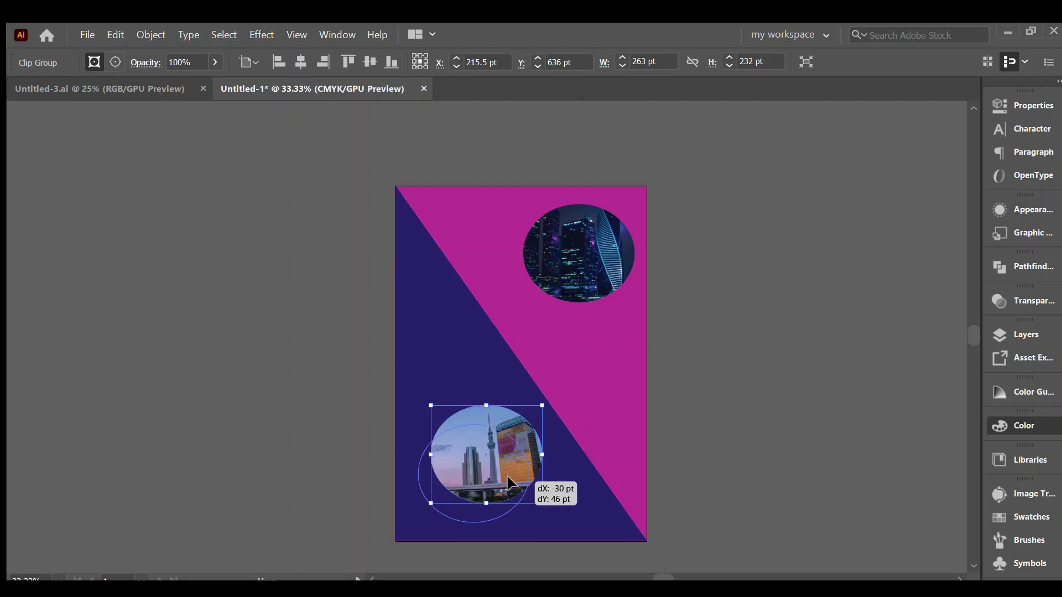
drag(664, 187, 483, 316)
mouse_move(570, 228)
mouse_down()
mouse_move(464, 325)
mouse_move(451, 352)
mouse_up()
Step: Shrink the night-city circle into the upper right and move the tower circle to mid-right
drag(341, 398, 532, 529)
drag(479, 466, 524, 470)
drag(474, 376, 465, 393)
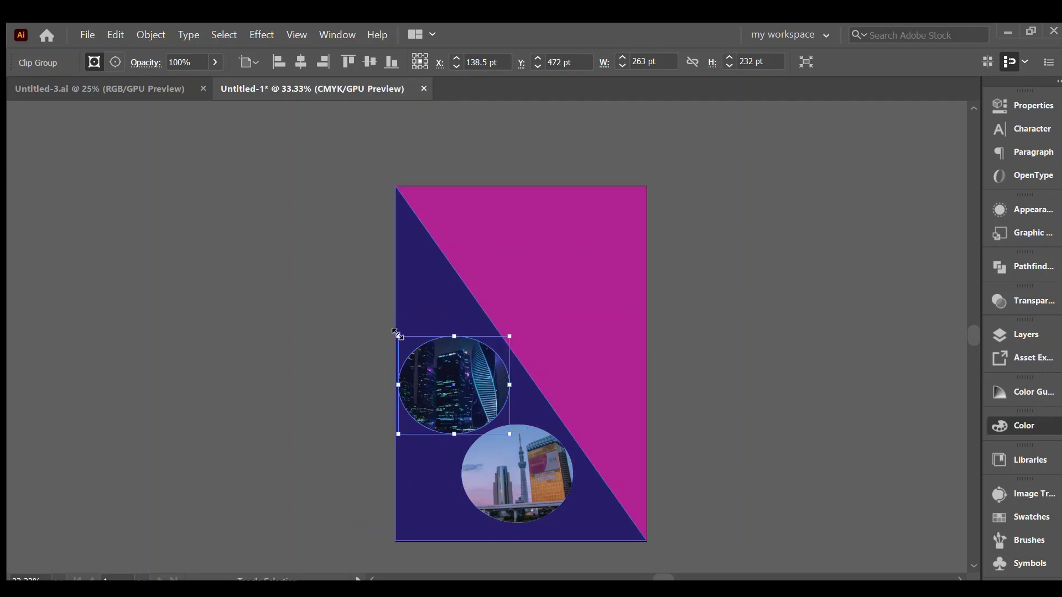
mouse_move(397, 333)
mouse_down()
mouse_move(454, 385)
mouse_move(597, 259)
mouse_move(609, 286)
mouse_up()
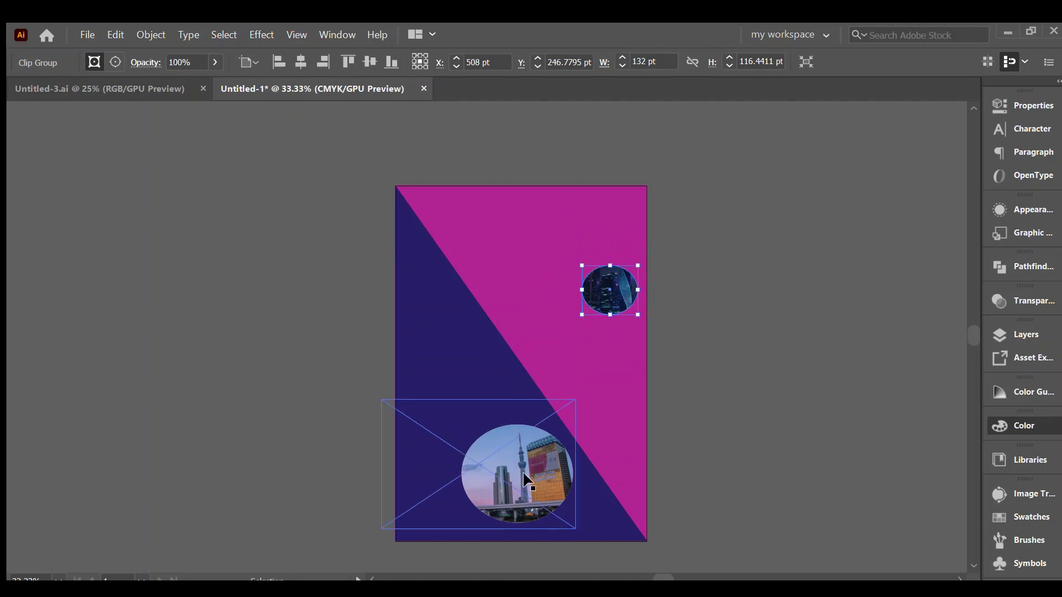
drag(528, 481, 606, 383)
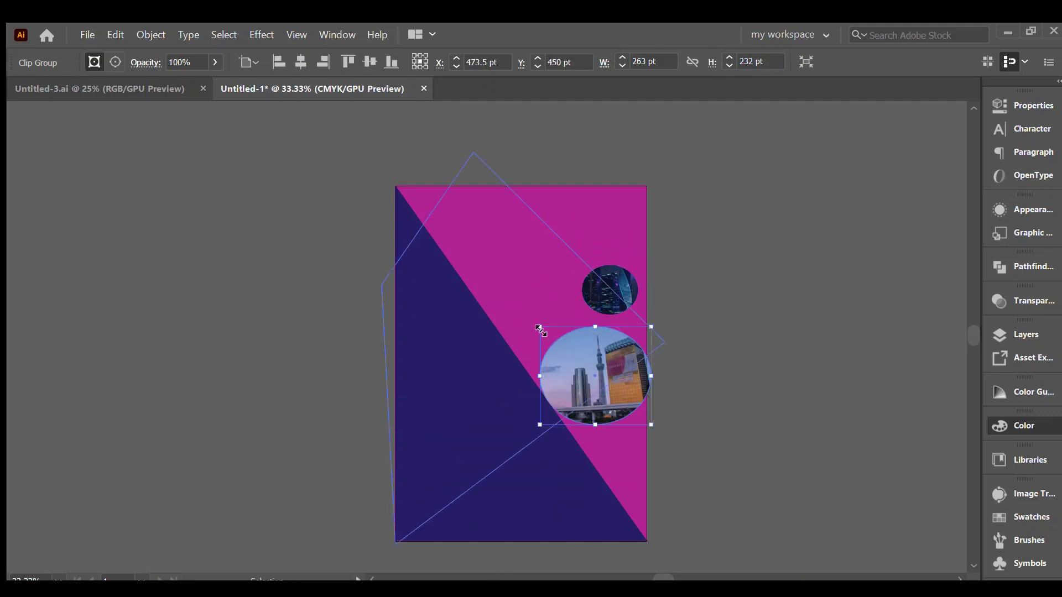
mouse_move(540, 328)
mouse_down()
mouse_move(576, 357)
mouse_move(356, 166)
mouse_up()
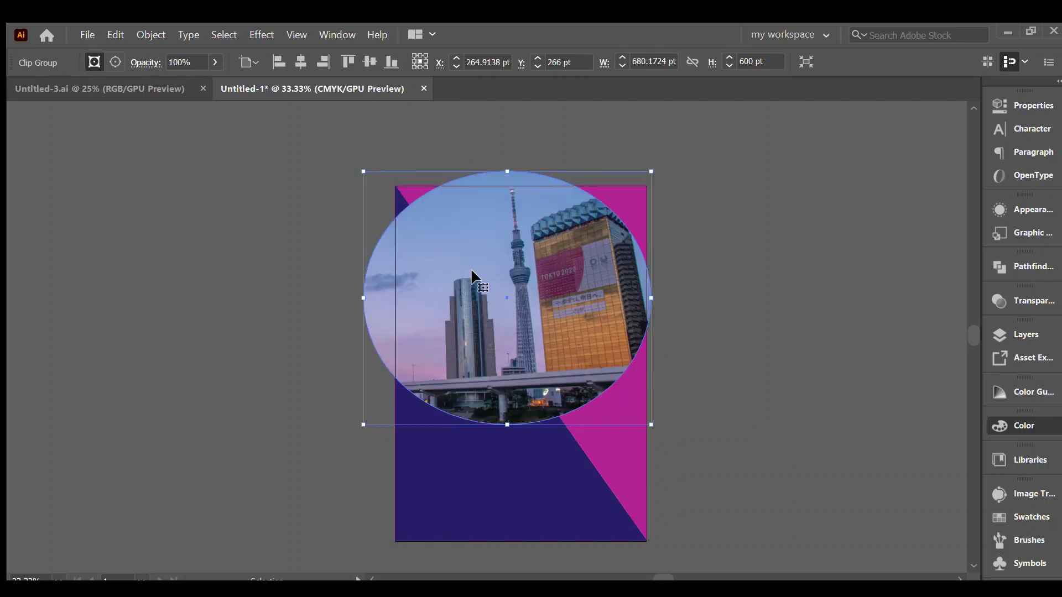
Step: Enlarge the tower circle to about 680 × 600 pt and park the night-city circle off the artboard
mouse_move(471, 271)
mouse_down()
mouse_move(492, 316)
mouse_move(434, 383)
mouse_up()
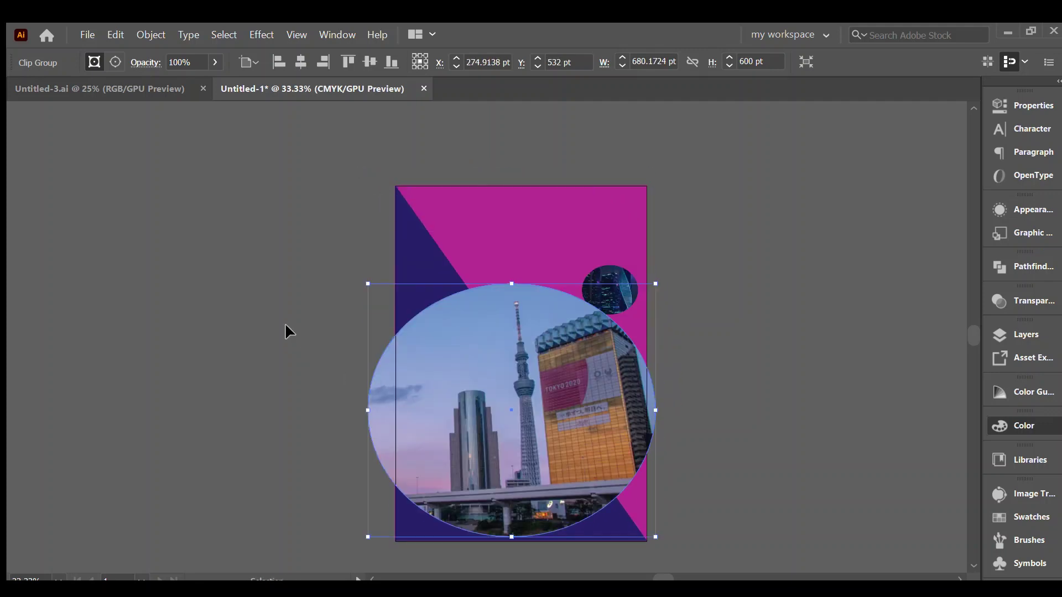
drag(593, 382, 621, 242)
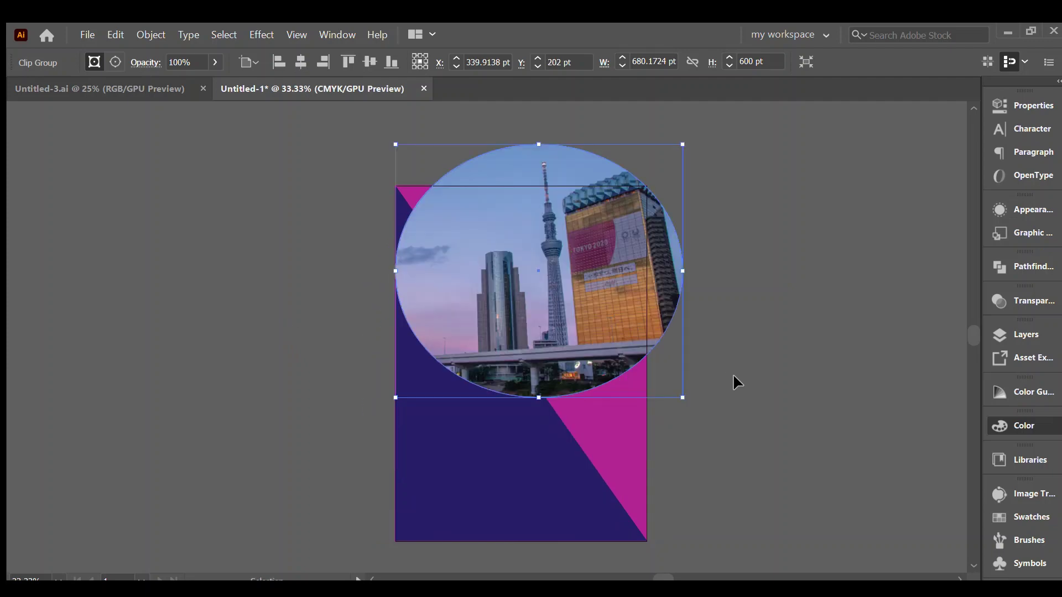
click(732, 374)
drag(610, 307, 407, 273)
drag(610, 287, 798, 290)
drag(333, 193, 532, 253)
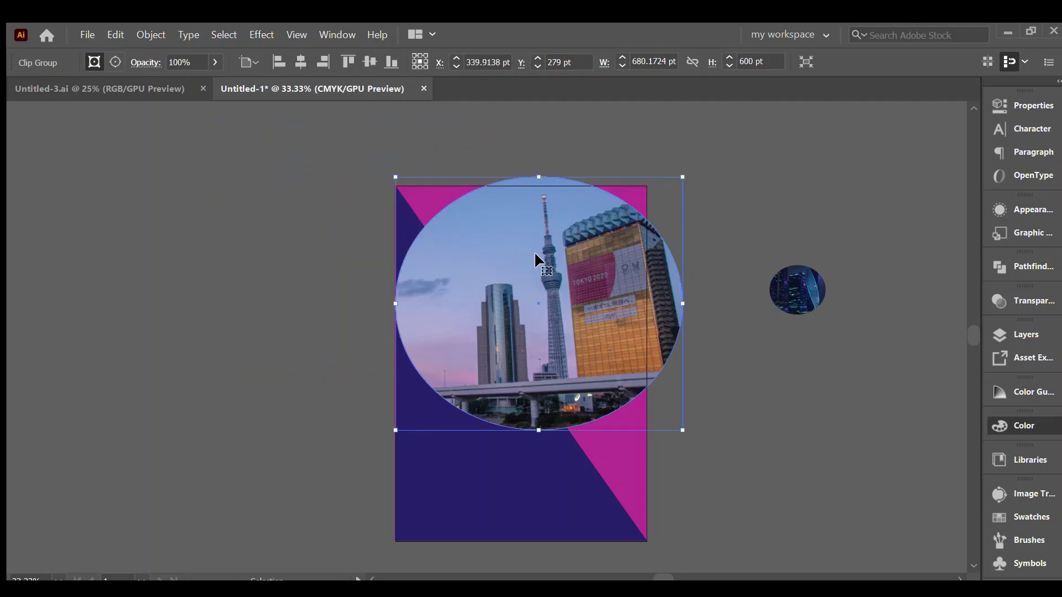
Step: Move the tower circle with the background shapes over the flyer's lower left
shift+click(477, 190)
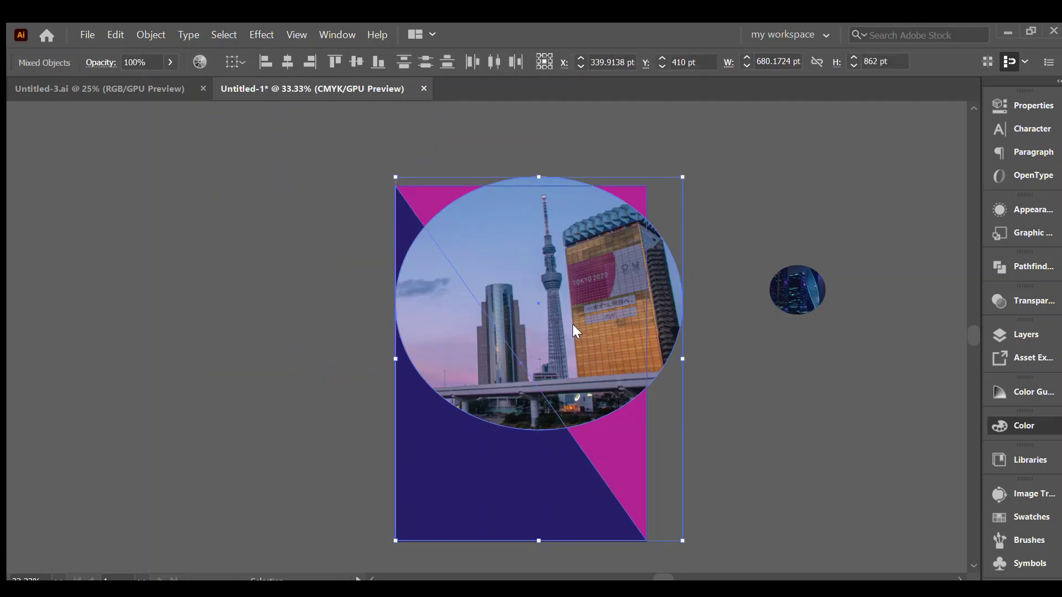
click(687, 367)
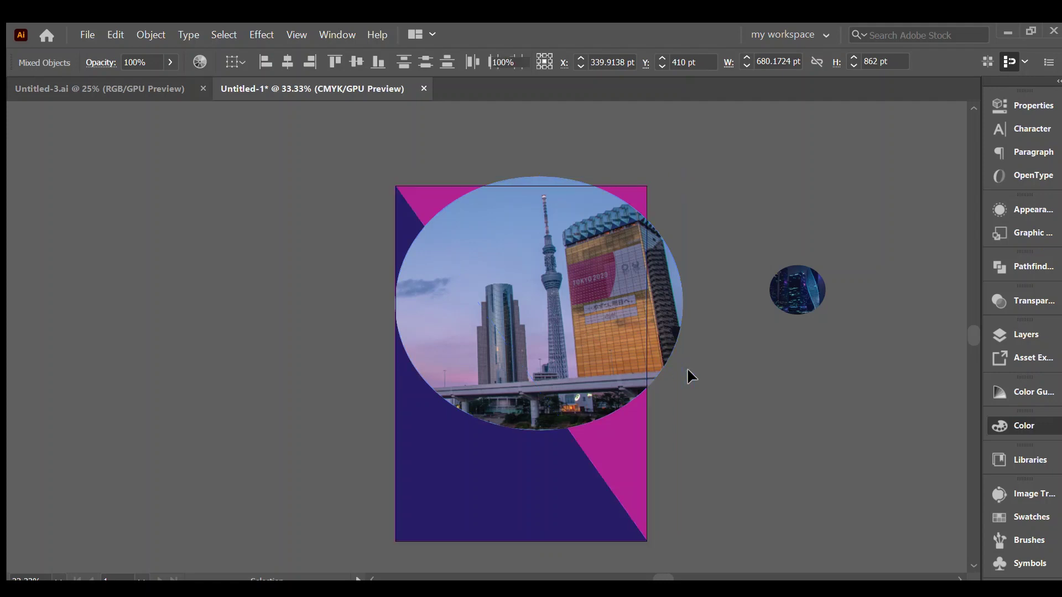
drag(557, 279, 473, 401)
drag(190, 299, 422, 380)
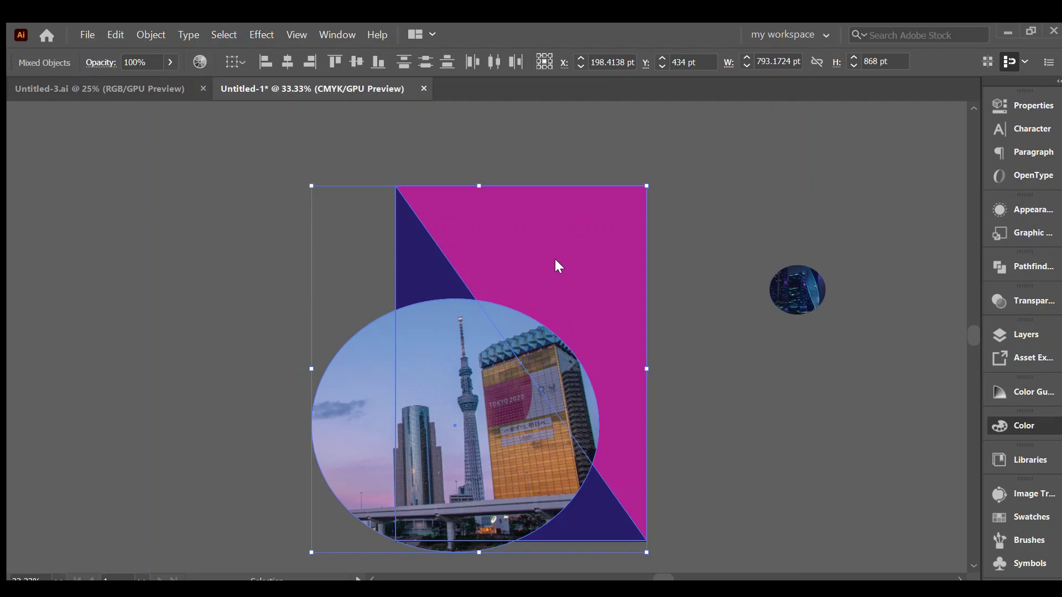
mouse_move(559, 424)
mouse_down()
mouse_move(391, 338)
mouse_move(529, 407)
mouse_move(523, 418)
mouse_up()
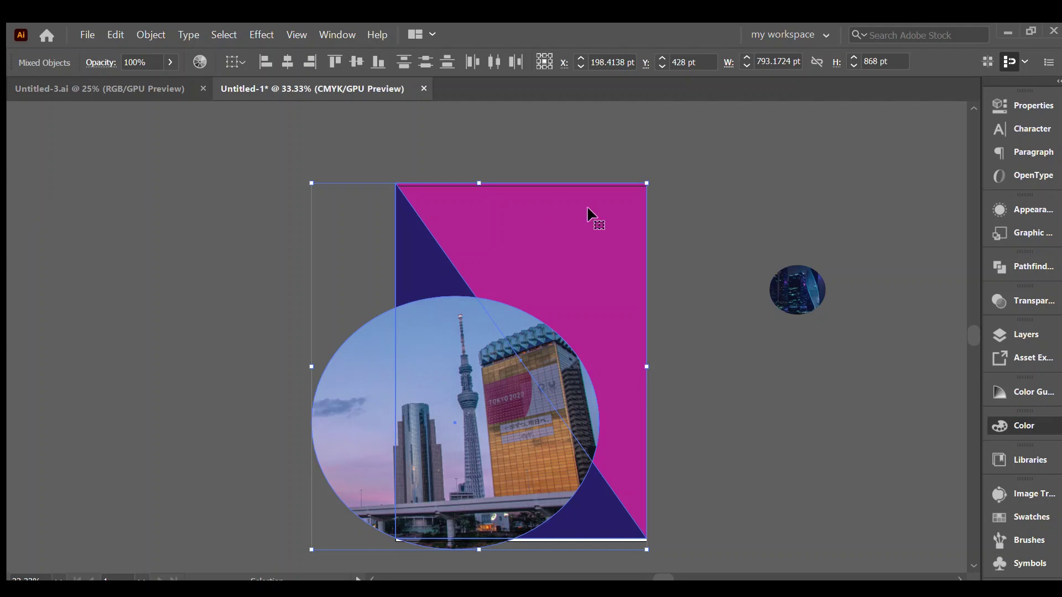
click(785, 279)
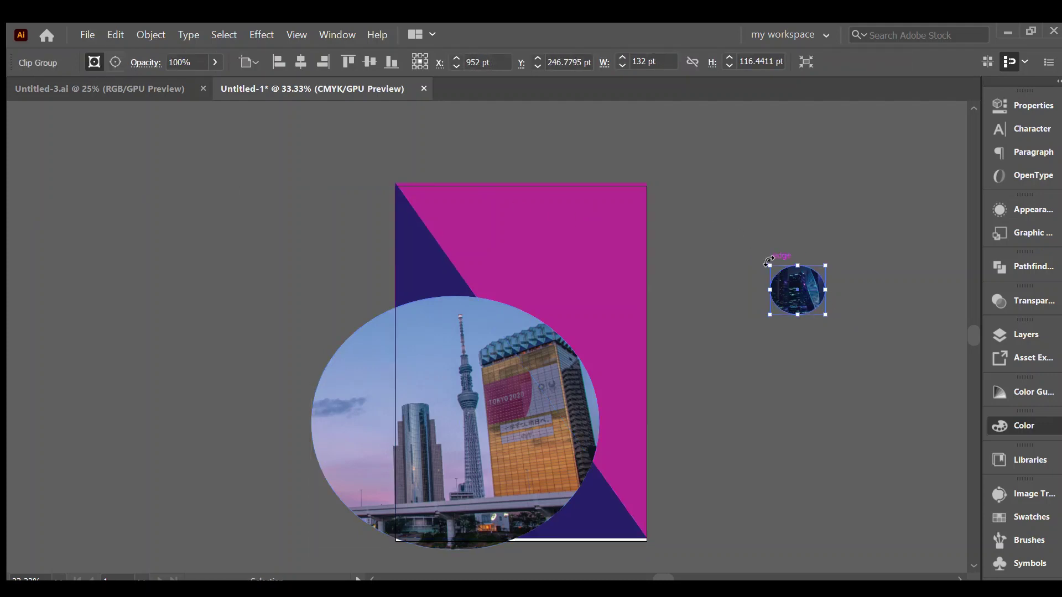
Step: Scale the night-city circle to 648 × 571.62 pt and spread it across the flyer's top
drag(770, 265, 624, 134)
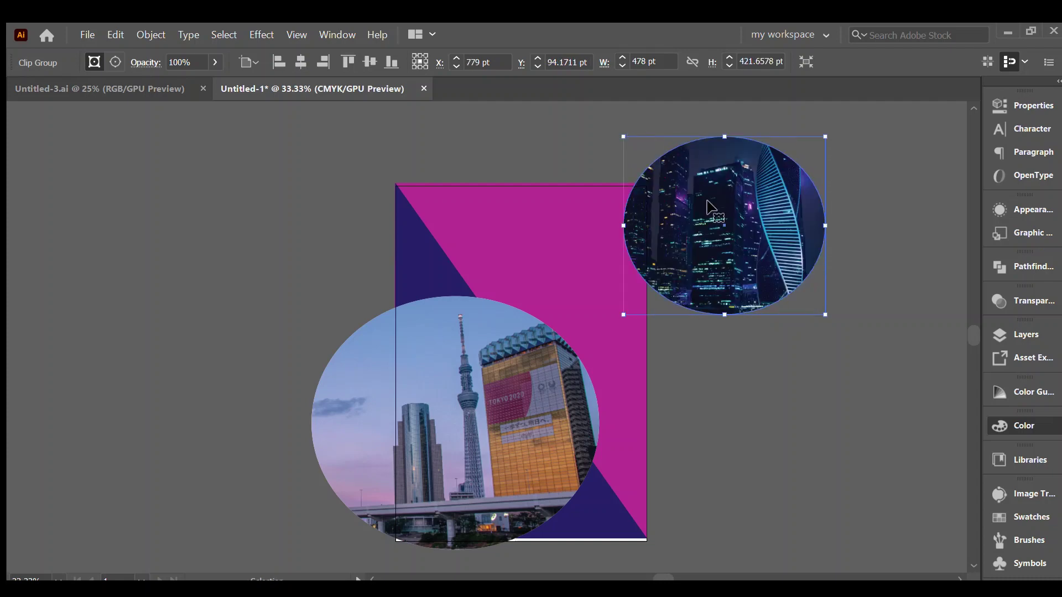
drag(705, 199, 533, 235)
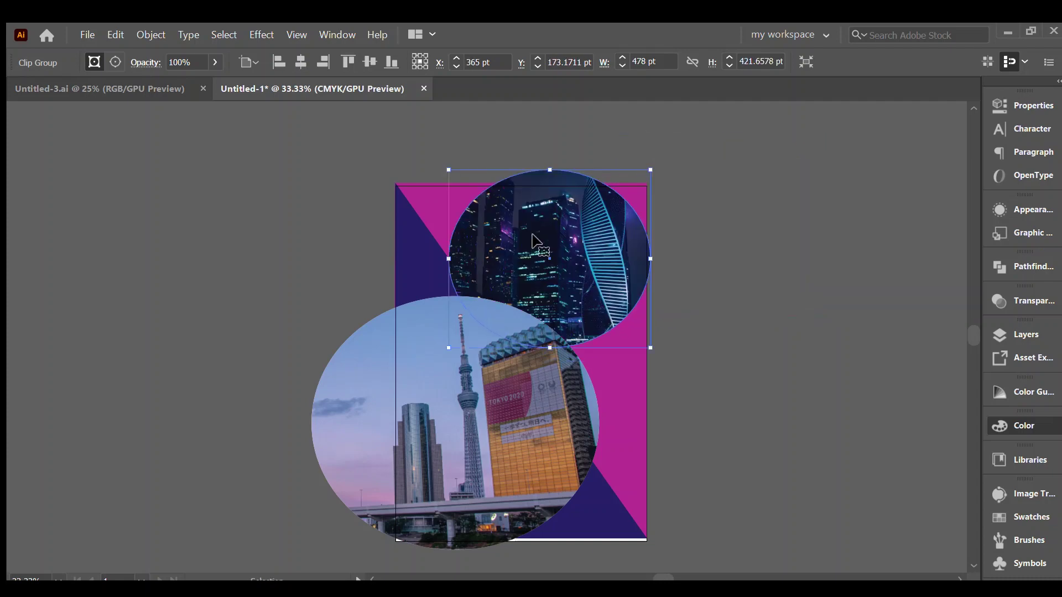
drag(651, 348, 692, 383)
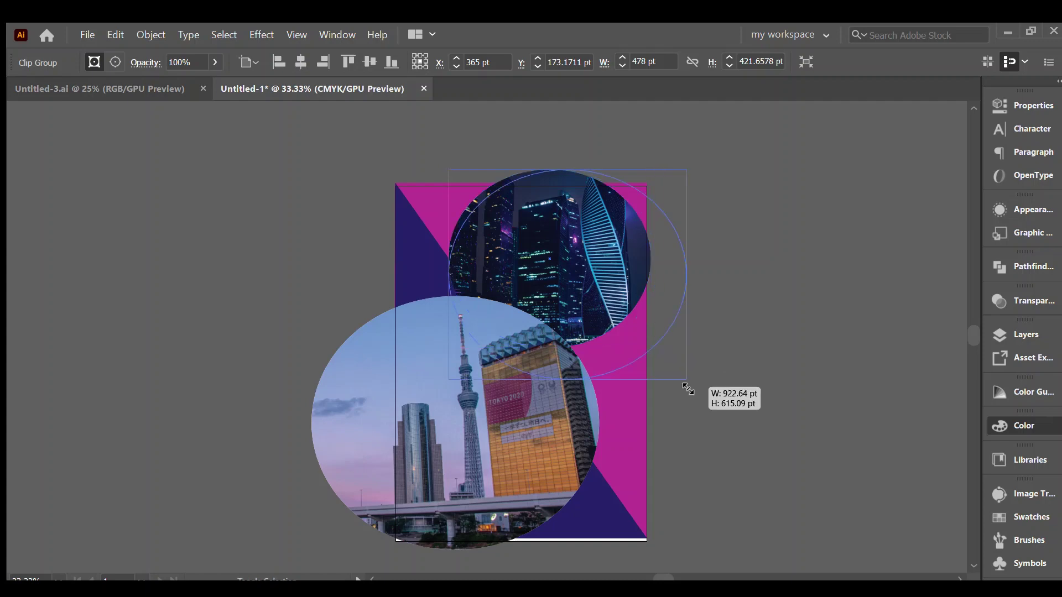
drag(603, 309, 539, 265)
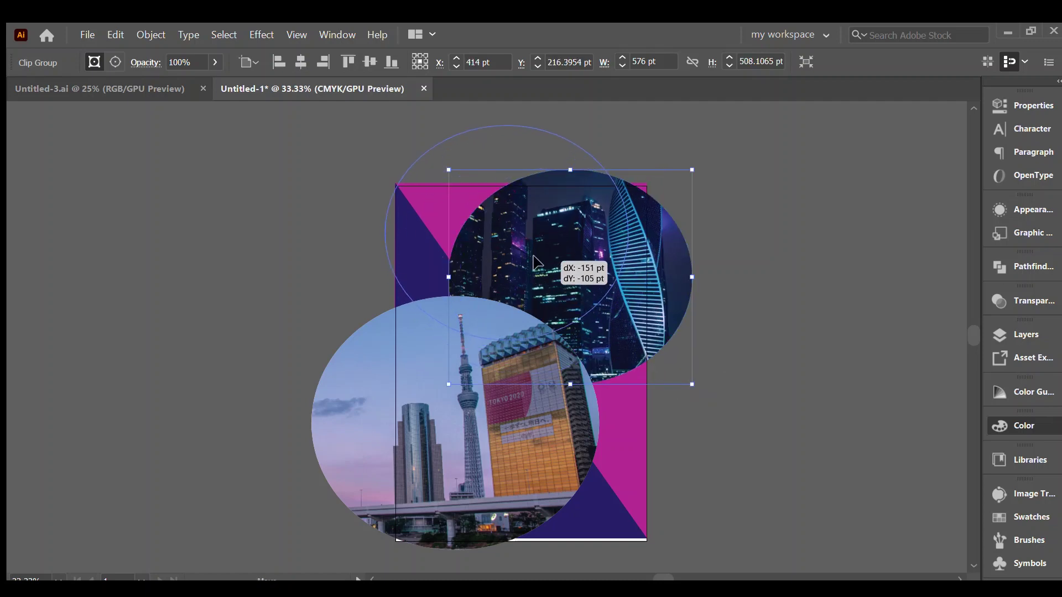
drag(629, 233, 659, 233)
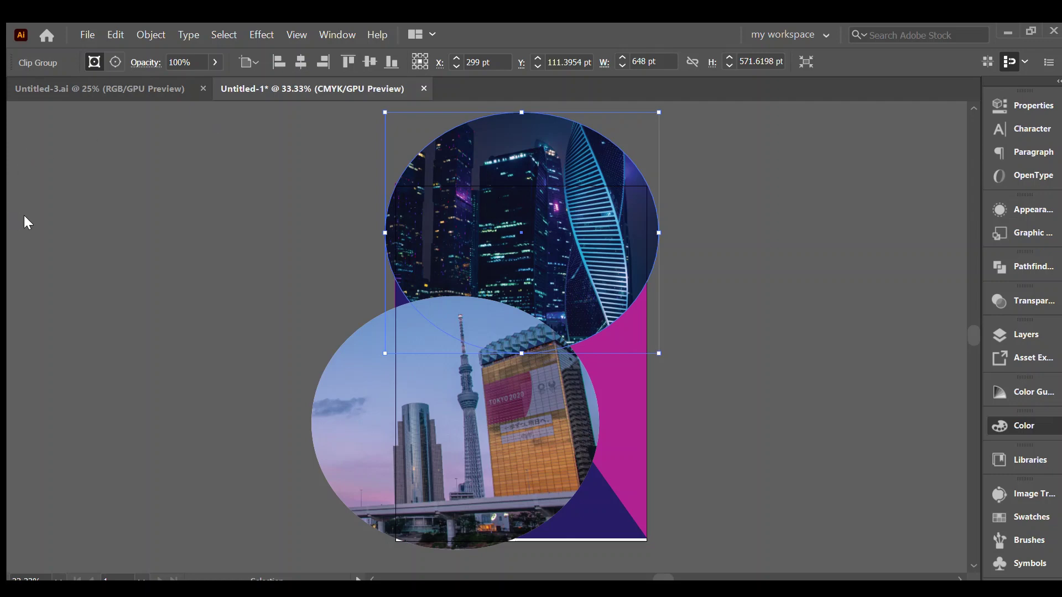
click(68, 211)
Step: Draw an artboard-sized rectangle with default white fill and black stroke
key(m)
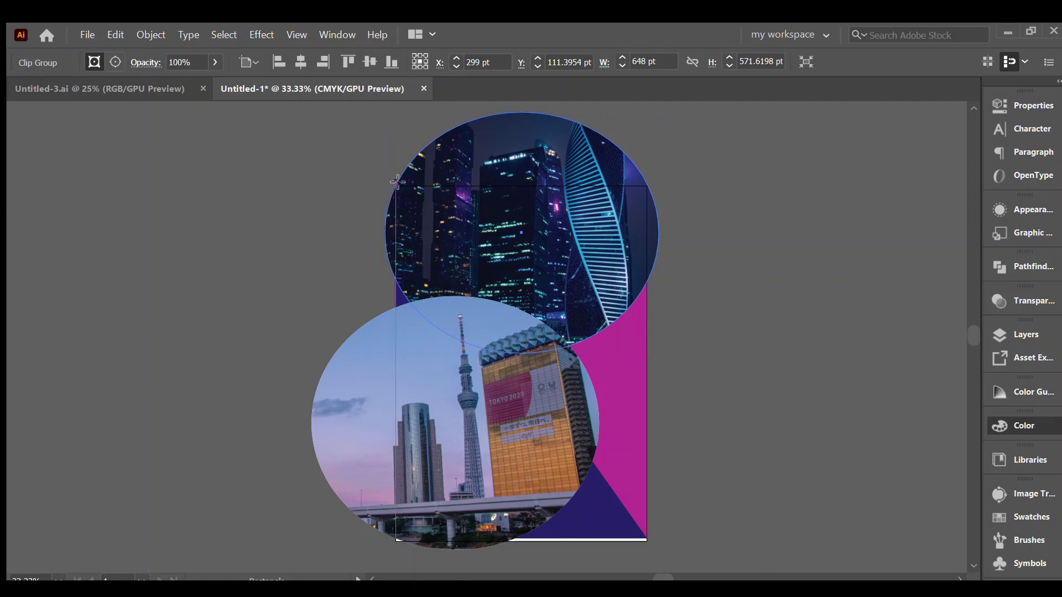
mouse_move(396, 181)
mouse_down()
mouse_move(560, 358)
mouse_move(647, 540)
mouse_up()
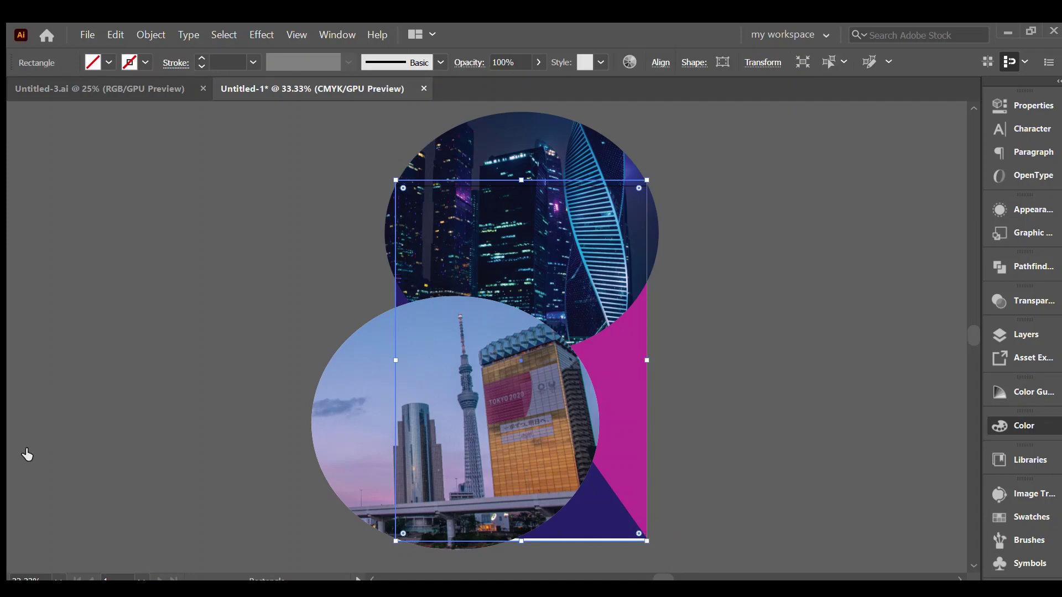
key(d)
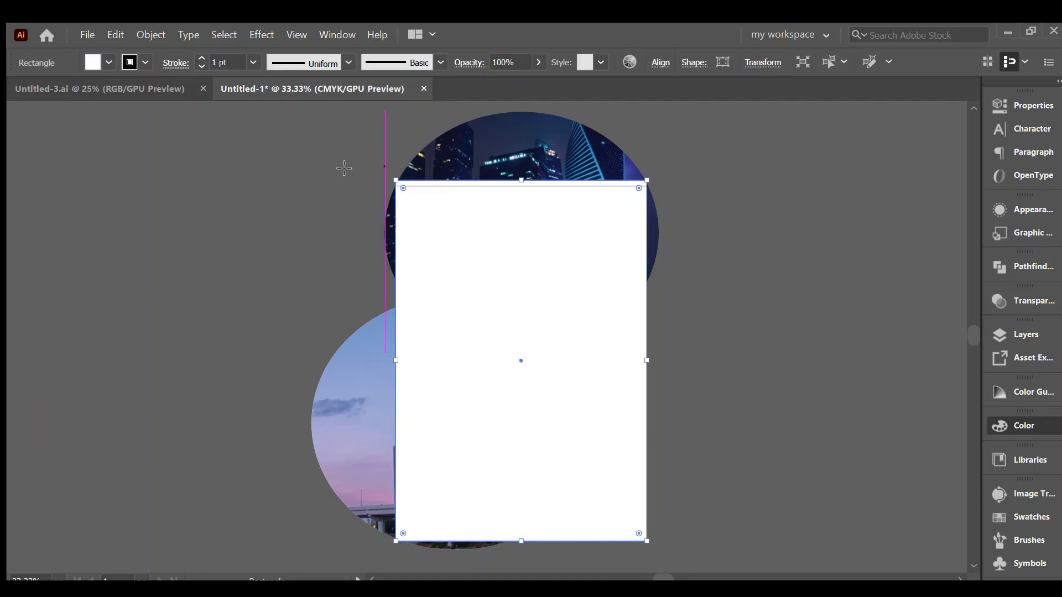
Step: Clip both photo circles to the 595 × 855 pt rectangle and nudge the result down 10 pt
key(v)
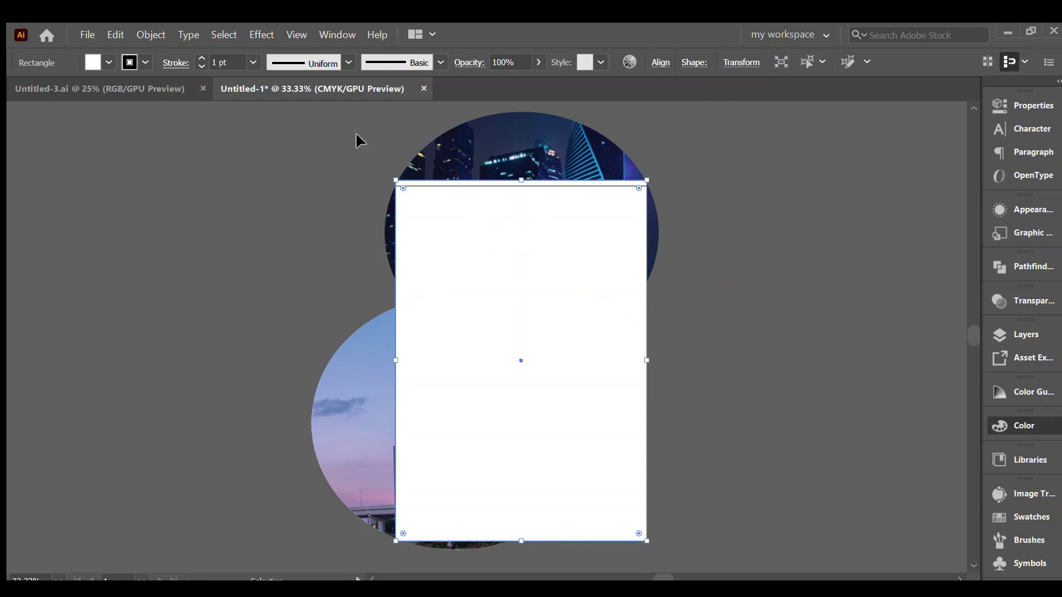
drag(357, 140, 601, 507)
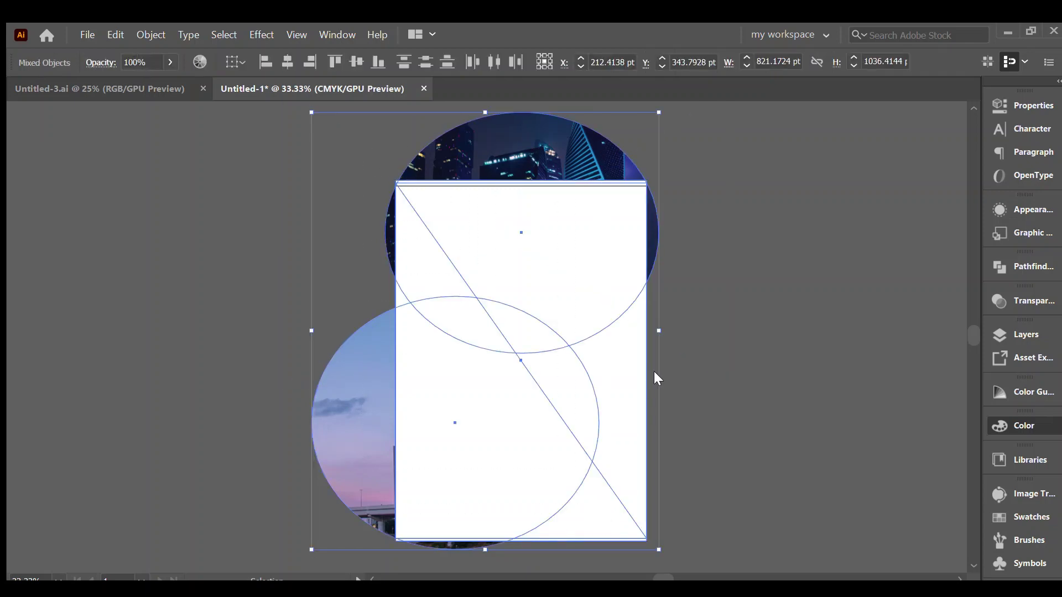
key(ctrl+7)
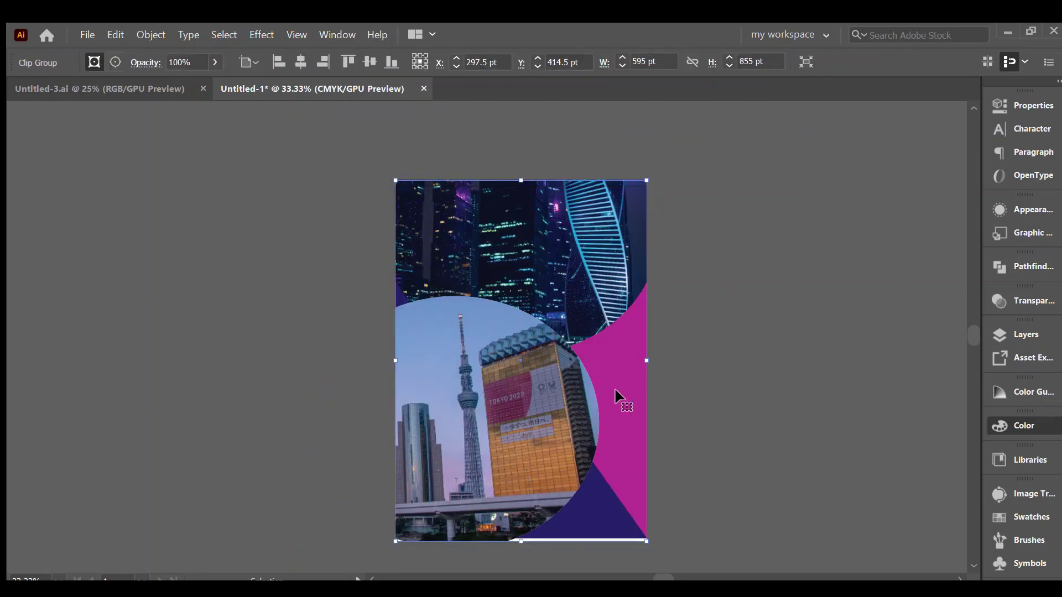
key(Down)
key(Down)
key(Down)
key(Down)
key(Down)
key(Down)
key(Down)
key(Down)
key(Down)
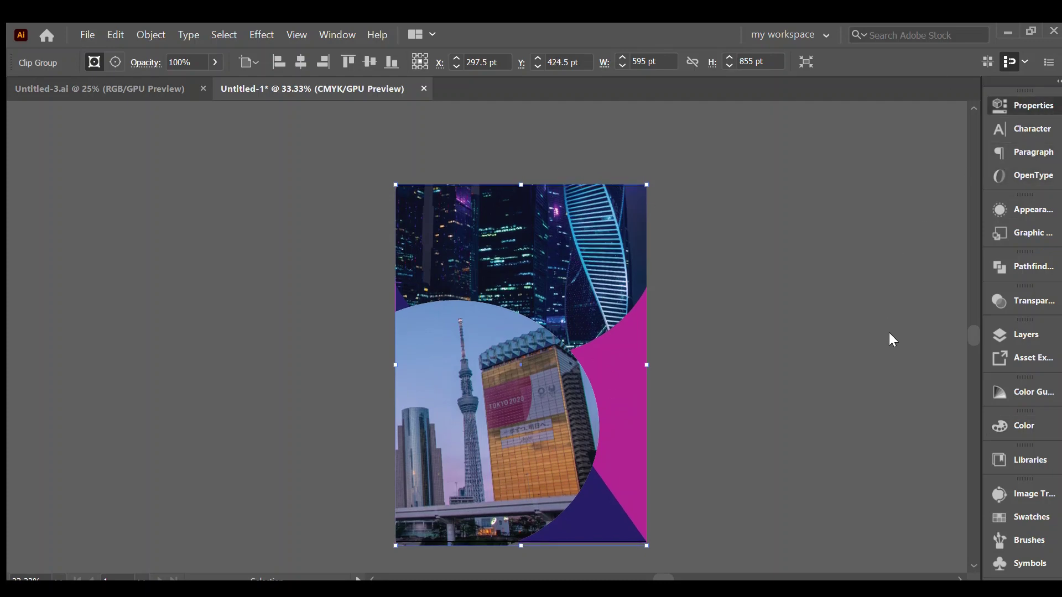
Step: Enter a lower Opacity value for the clipped city-photo artwork in the Control bar
text(5030)
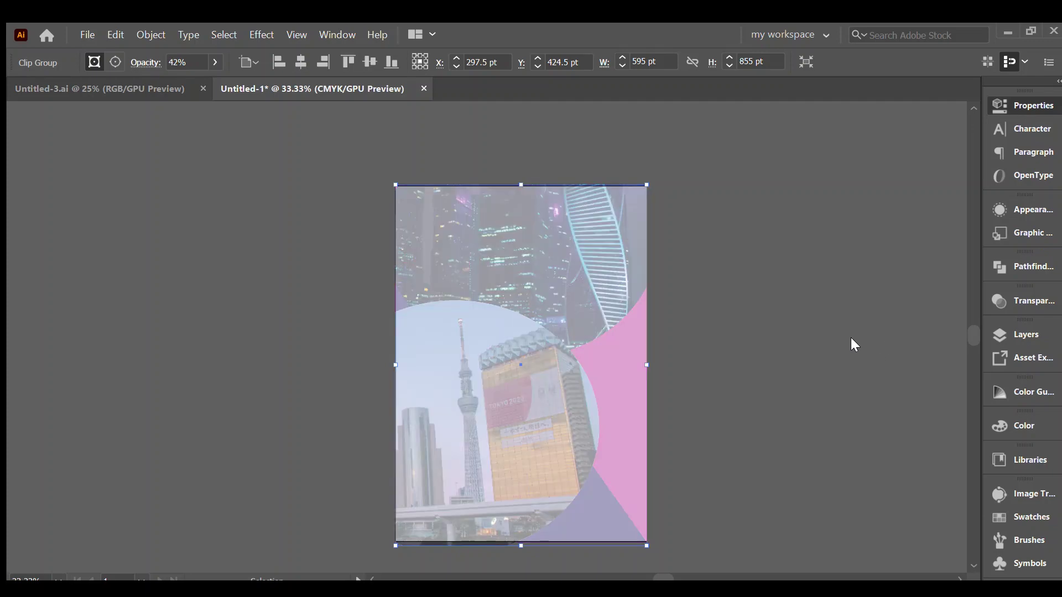
text(81)
text(98)
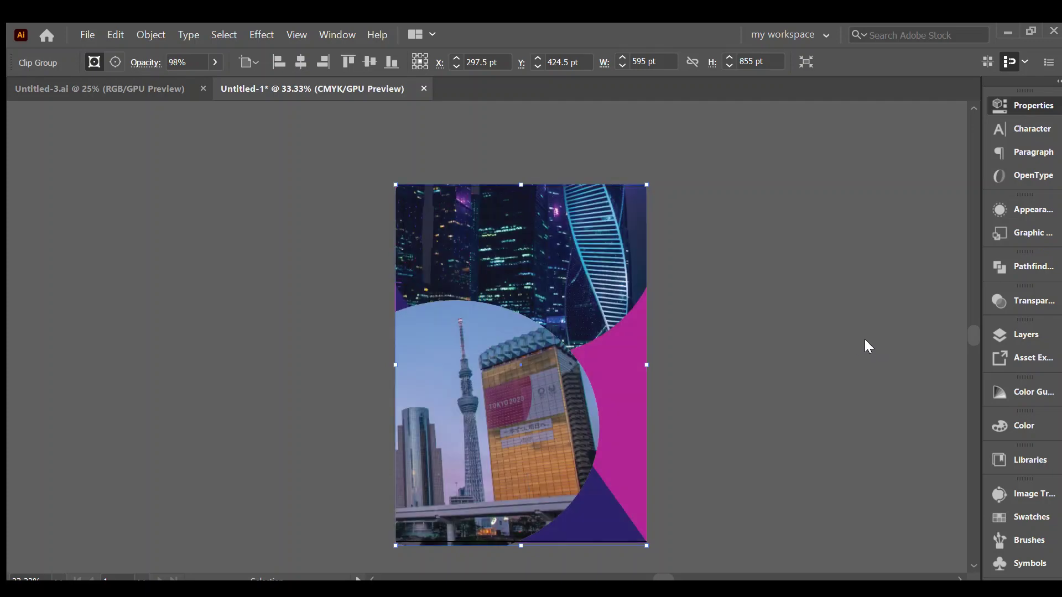
text(79)
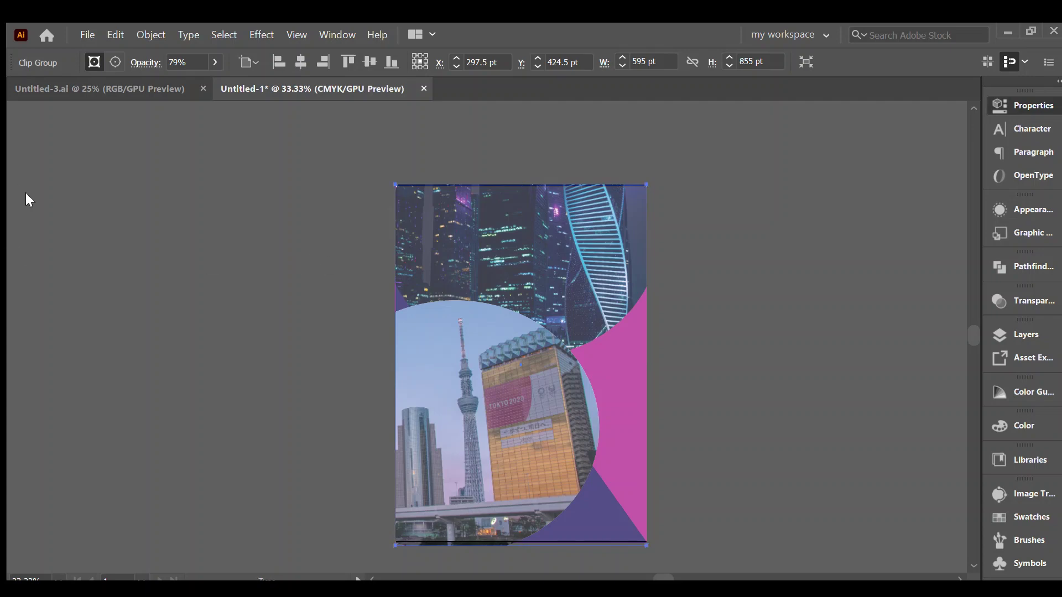
text(t)
Step: Add an enlarged white text line reading FLAYER DESIGN TAMPLETE beside the page
click(251, 228)
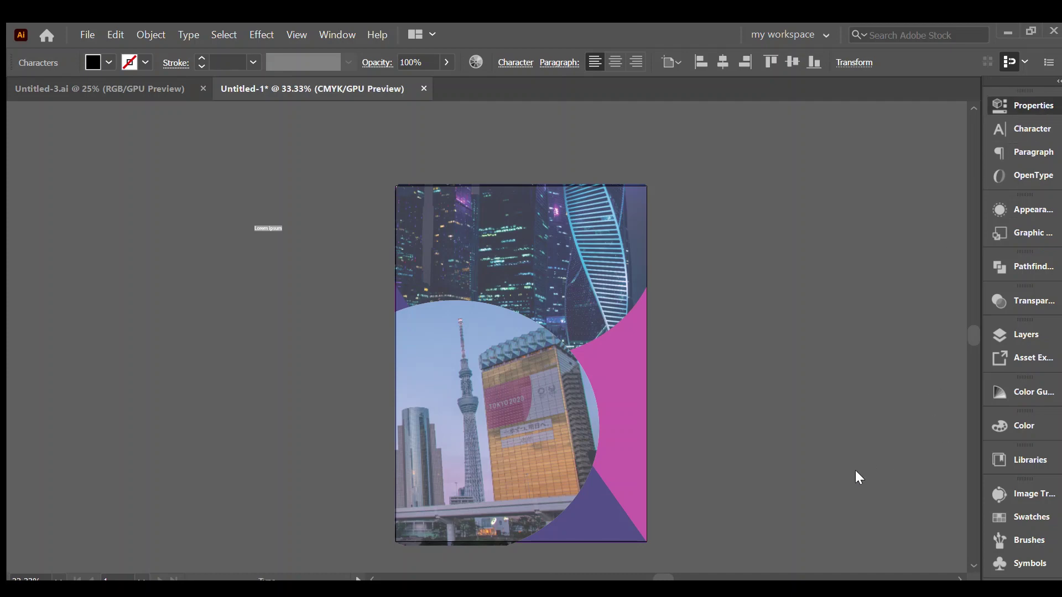
key(ctrl+shift+period)
key(ctrl+shift+period)
key(ctrl+shift+period)
key(ctrl+shift+period)
key(ctrl+shift+period)
key(ctrl+shift+period)
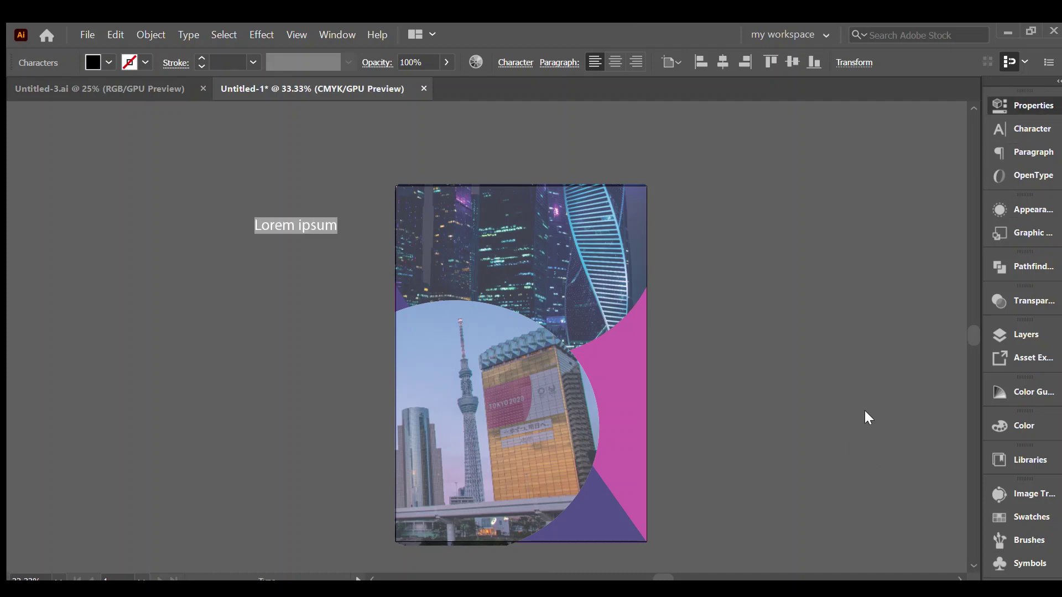
click(335, 225)
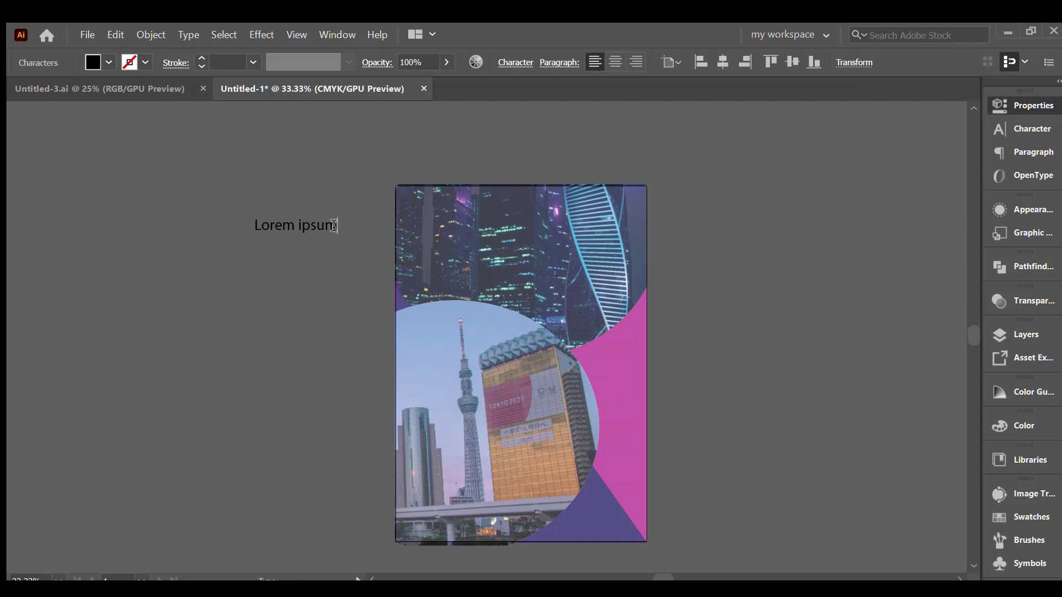
key(BackSpace)
key(BackSpace)
key(BackSpace)
key(BackSpace)
key(BackSpace)
key(BackSpace)
text(F)
text(L)
text(AYER)
text(ED)
key(BackSpace)
text(S)
text(M)
text(P)
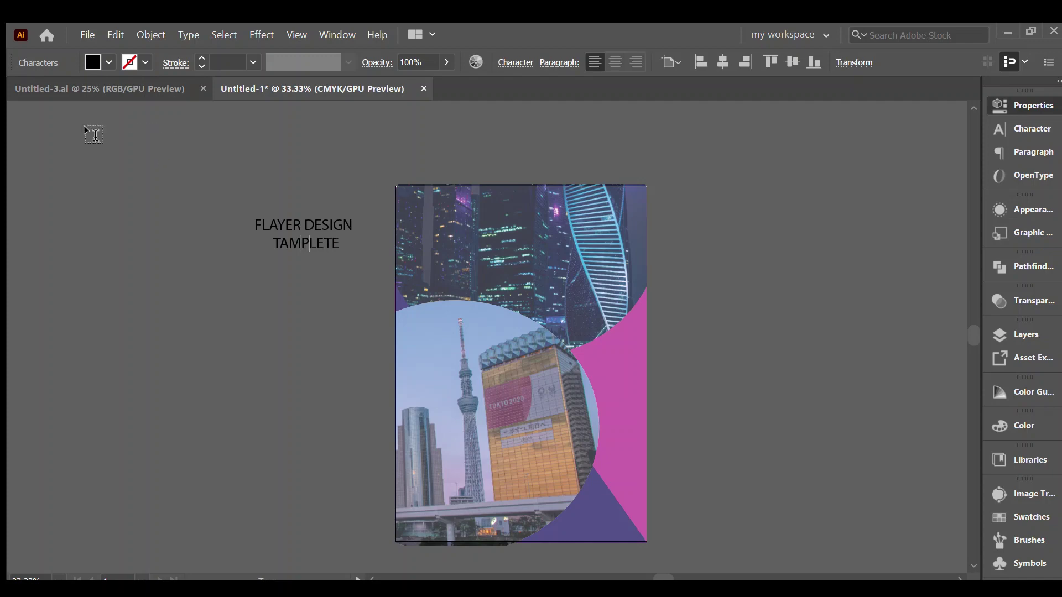
key(Escape)
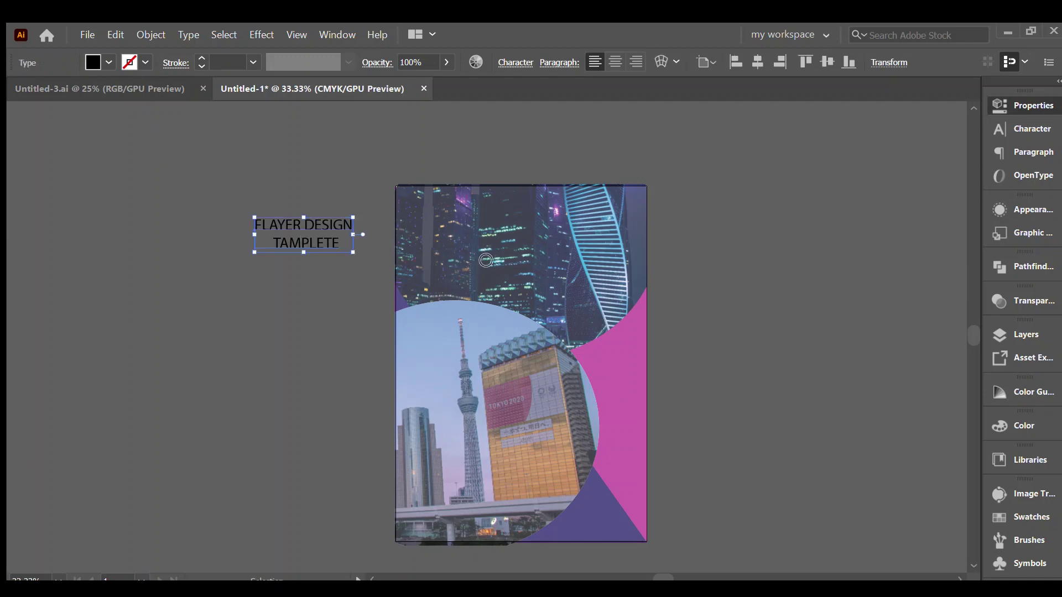
Step: Enlarge the white title and position it over the tower photo circle
mouse_move(313, 230)
mouse_down()
mouse_move(501, 326)
mouse_move(487, 334)
mouse_move(385, 309)
mouse_up()
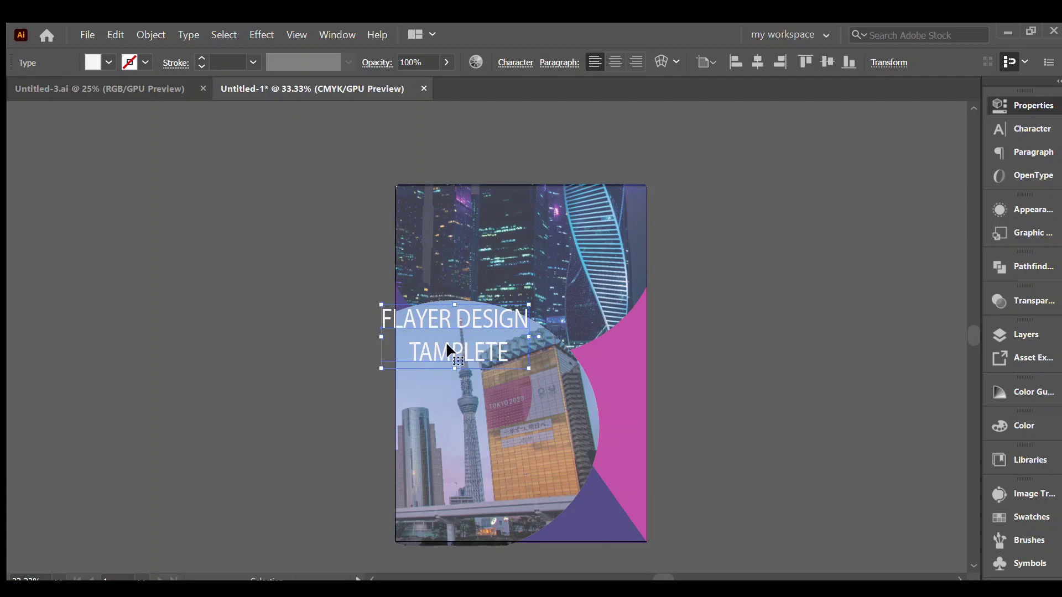
drag(445, 341, 477, 363)
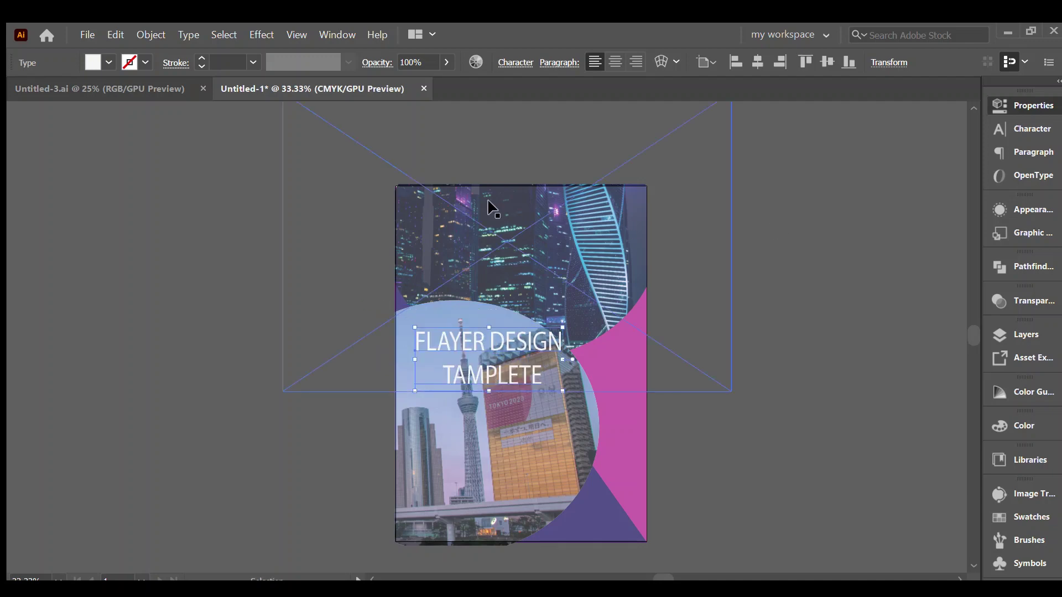
click(30, 219)
Step: Draw a rectangle snapped to the full page edges
key(m)
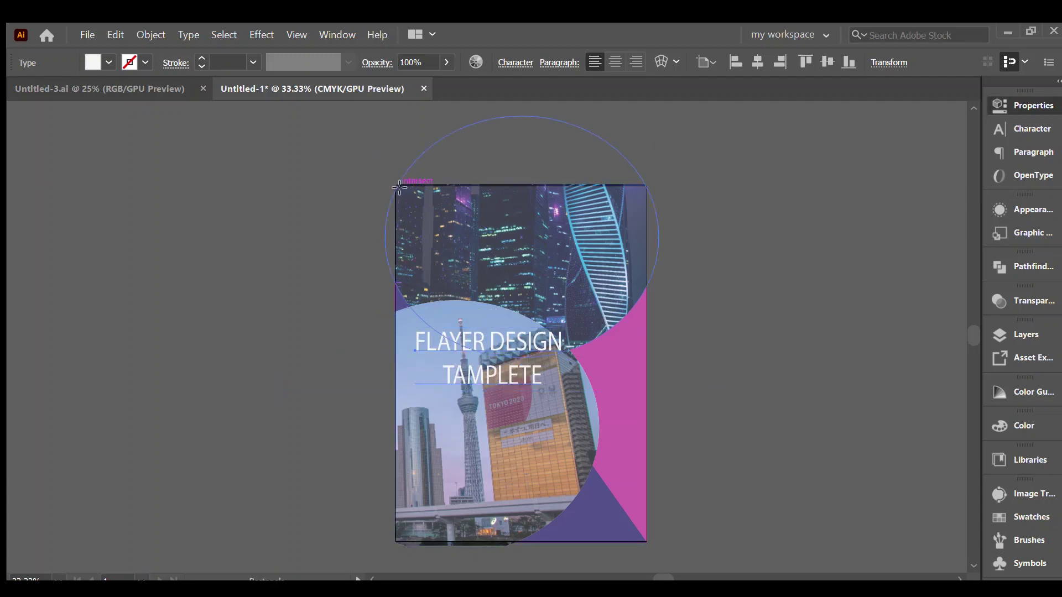
mouse_move(396, 186)
mouse_down()
mouse_move(561, 440)
mouse_move(648, 543)
mouse_up()
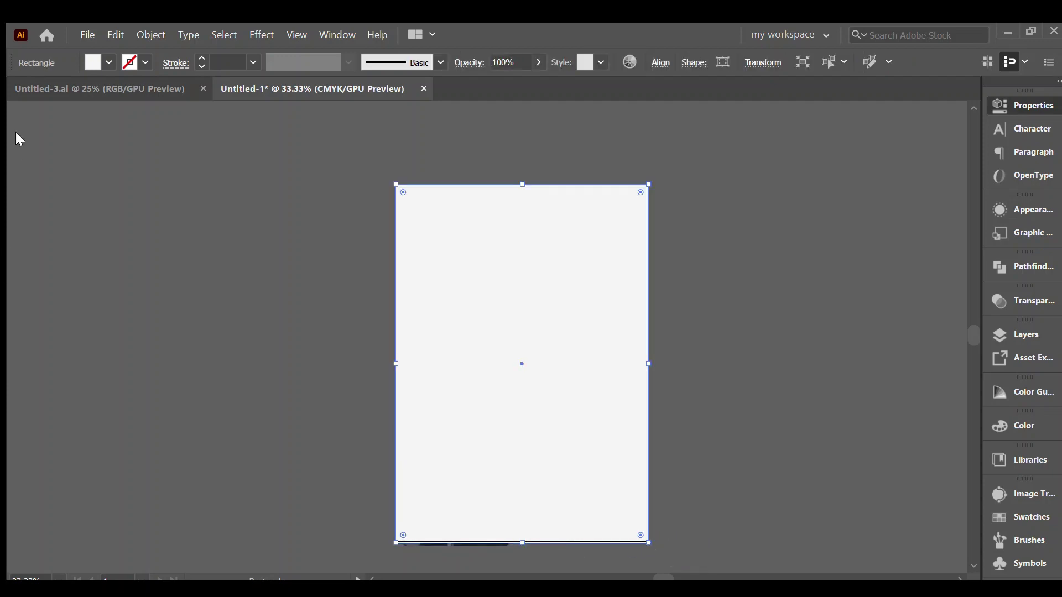
key(v)
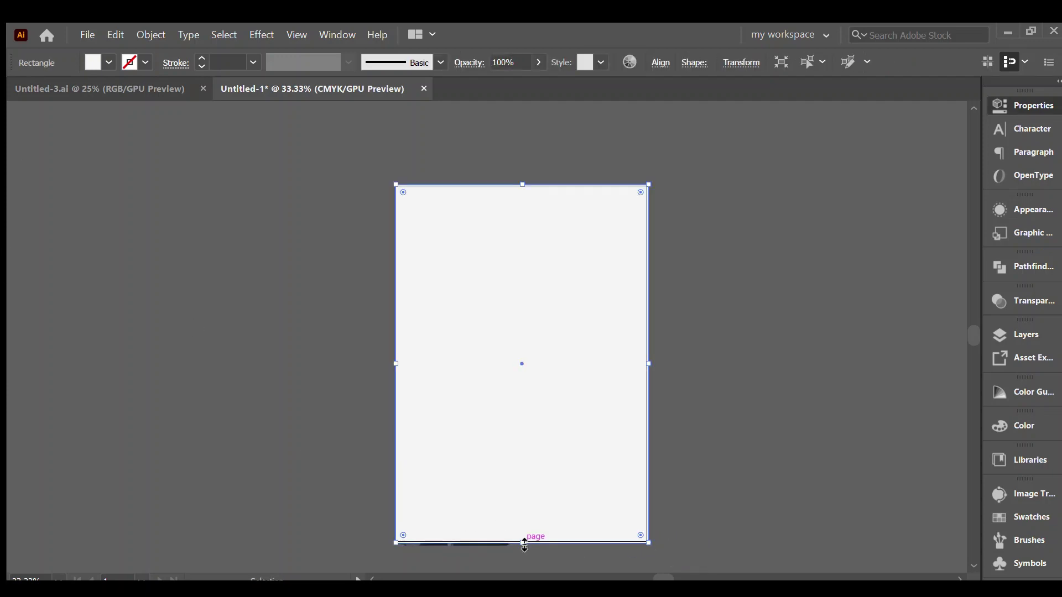
drag(522, 543, 522, 546)
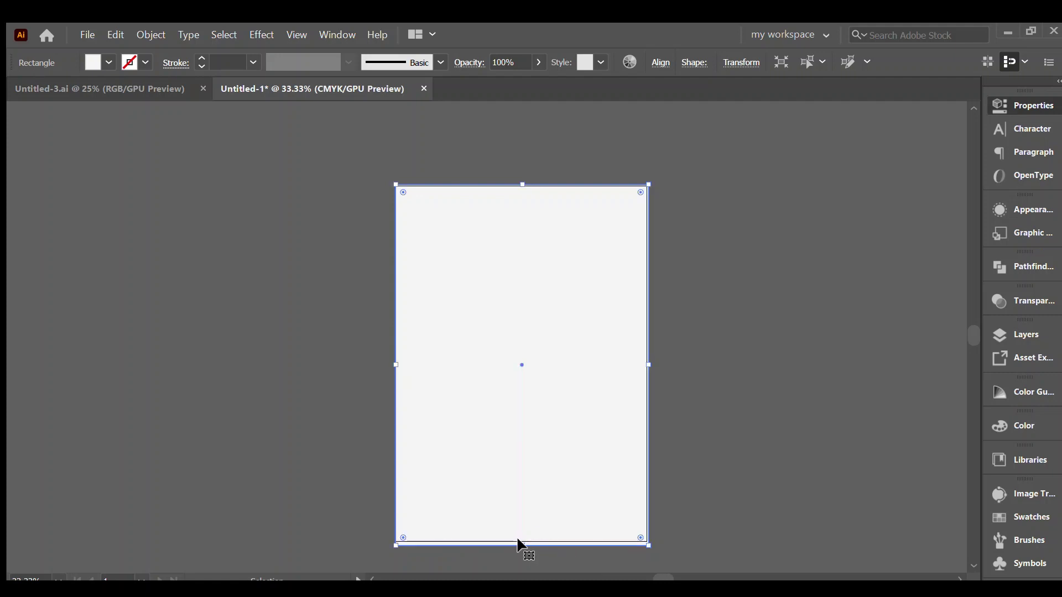
drag(524, 549, 522, 543)
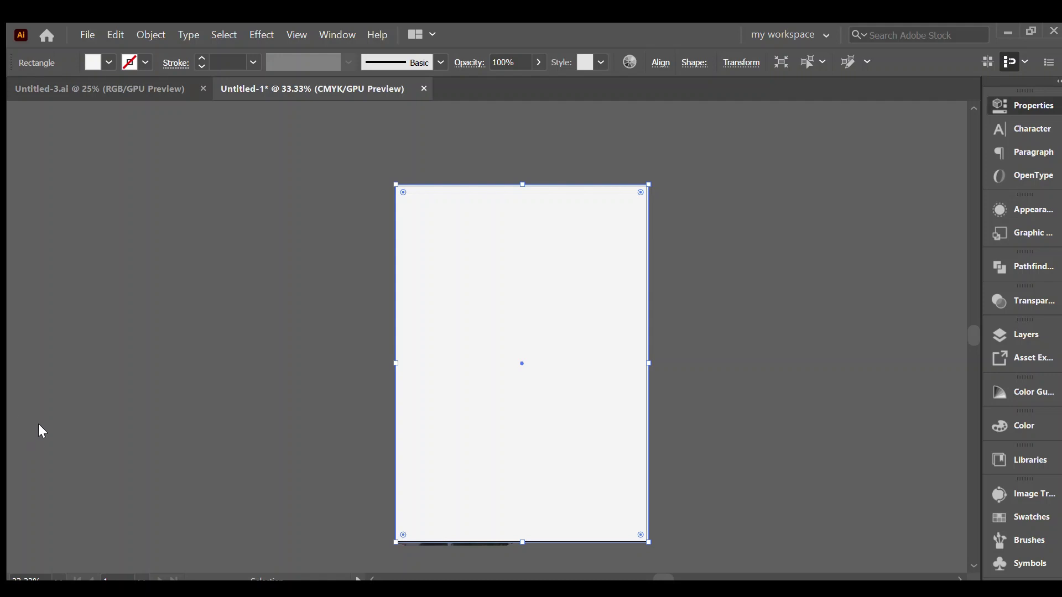
Step: Make the rectangle black with no stroke and send it behind all artwork
key(d)
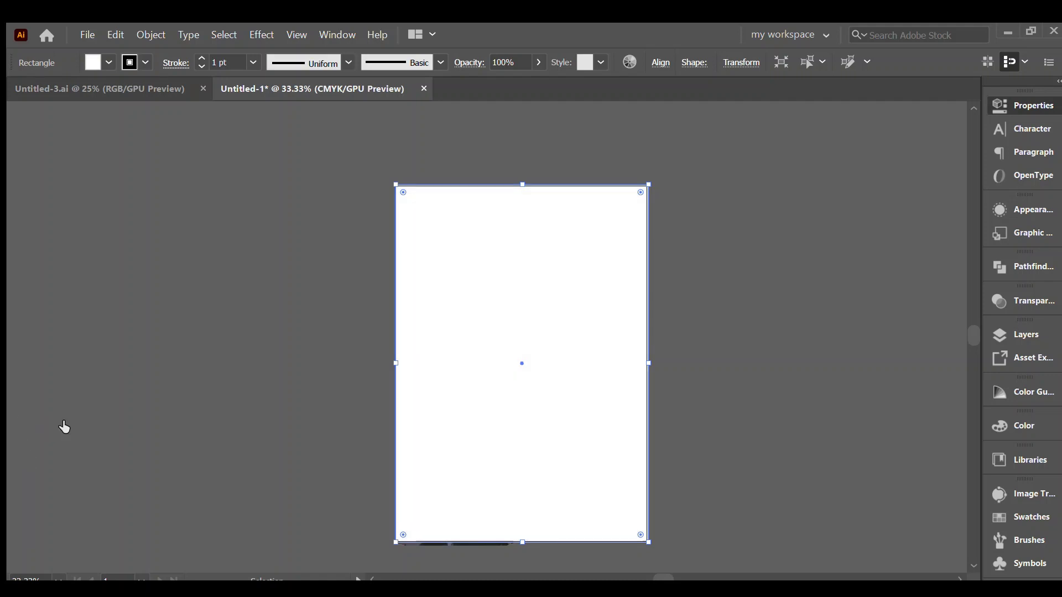
key(shift+x)
key(slash)
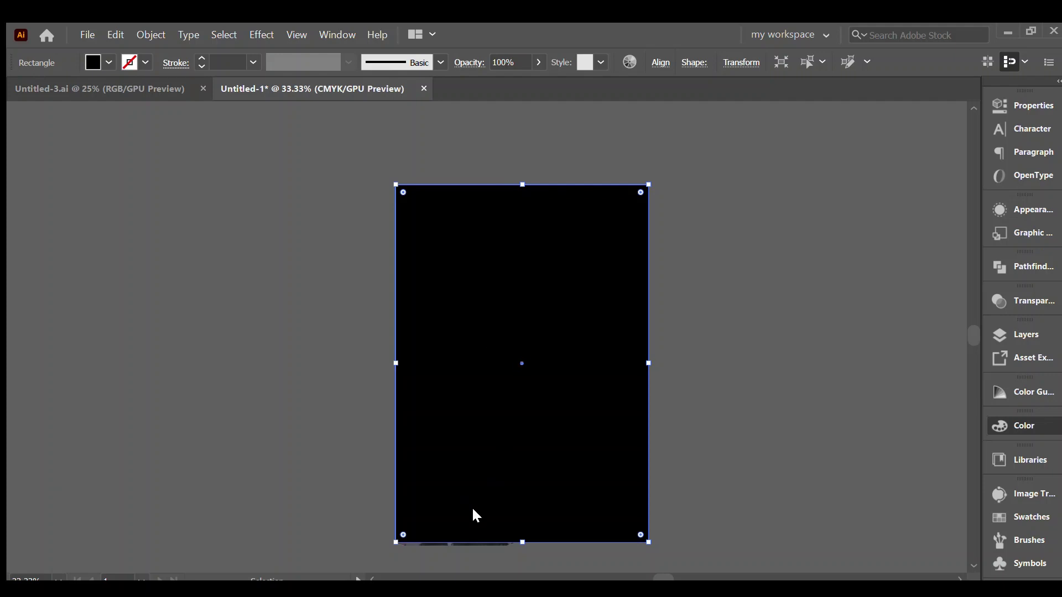
key(ctrl+shift+bracketleft)
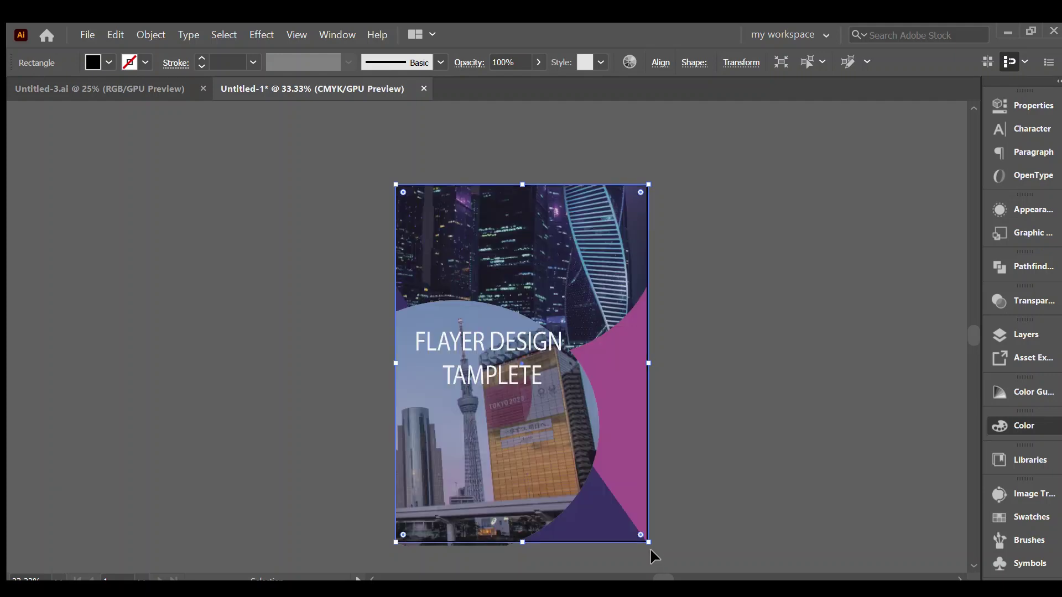
Step: Select the city-photo clip group and try opacity values of 10% and 60%
click(618, 308)
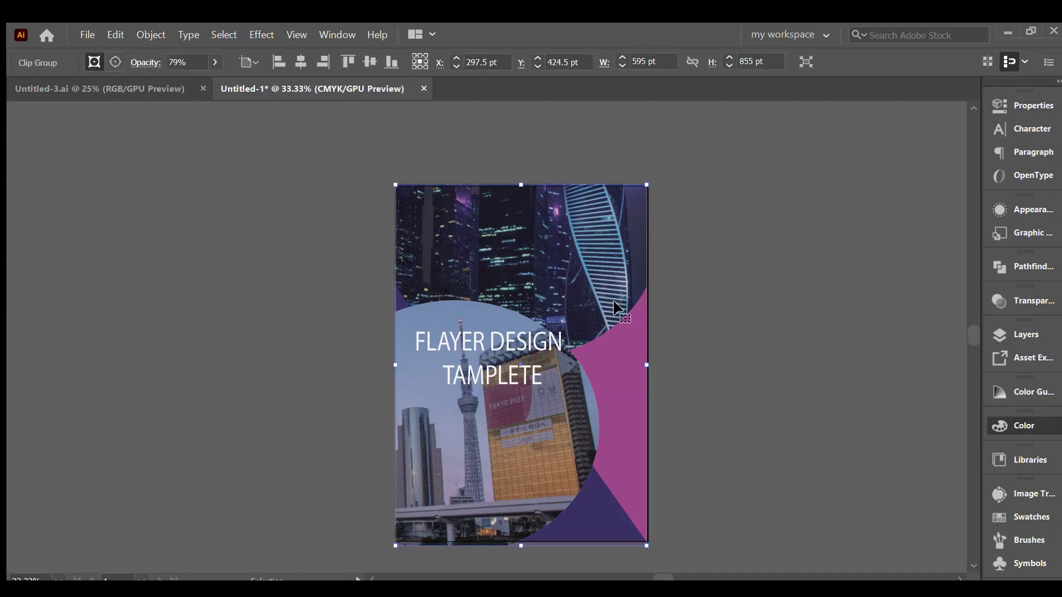
click(698, 284)
click(614, 305)
click(1044, 107)
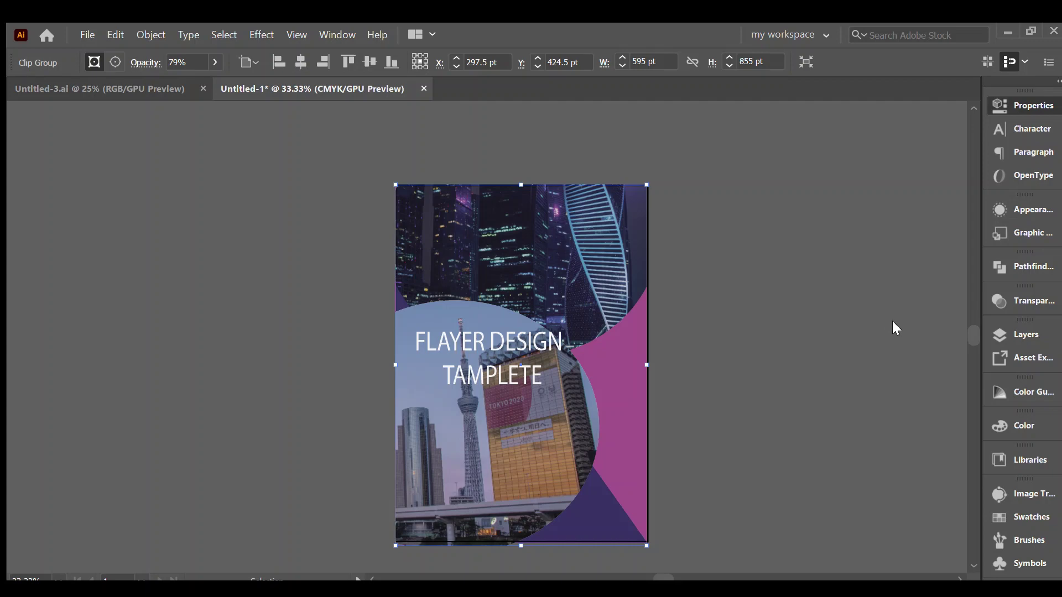
key(1)
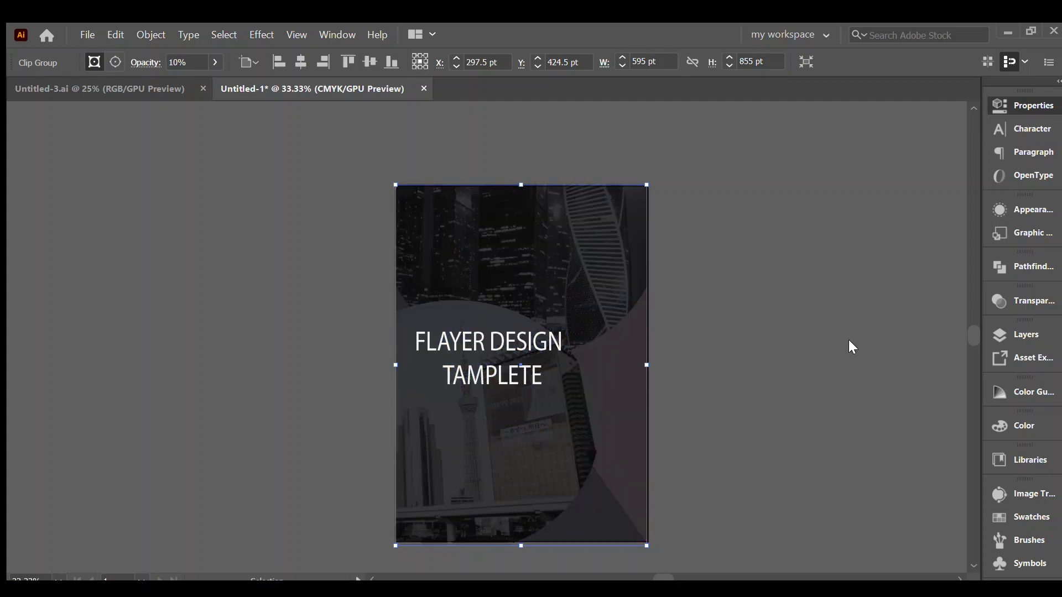
key(6)
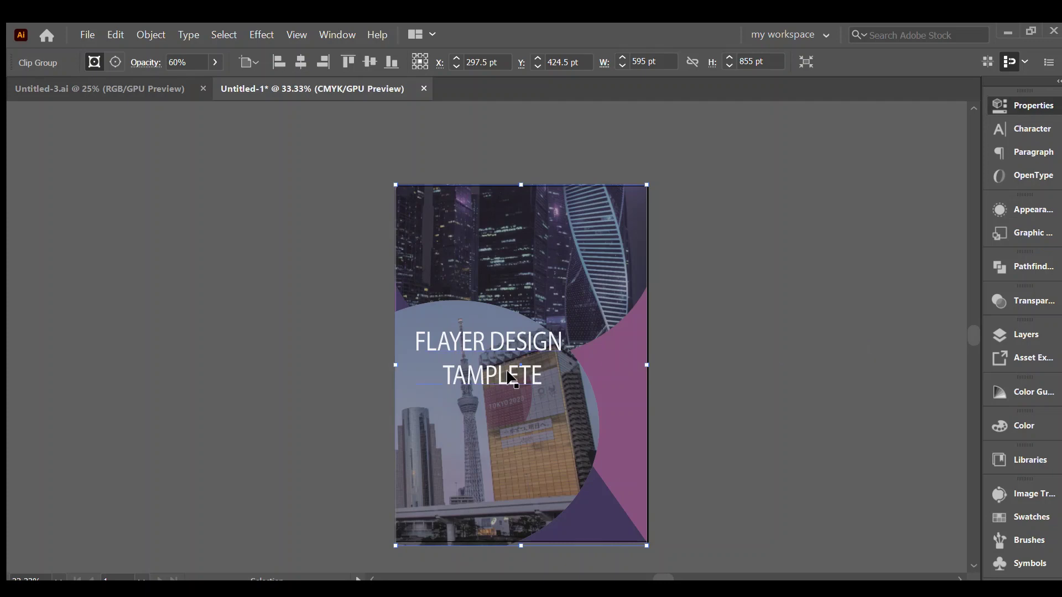
Step: Set the title in an italic serif font and drop the photo's opacity to 30%
click(495, 373)
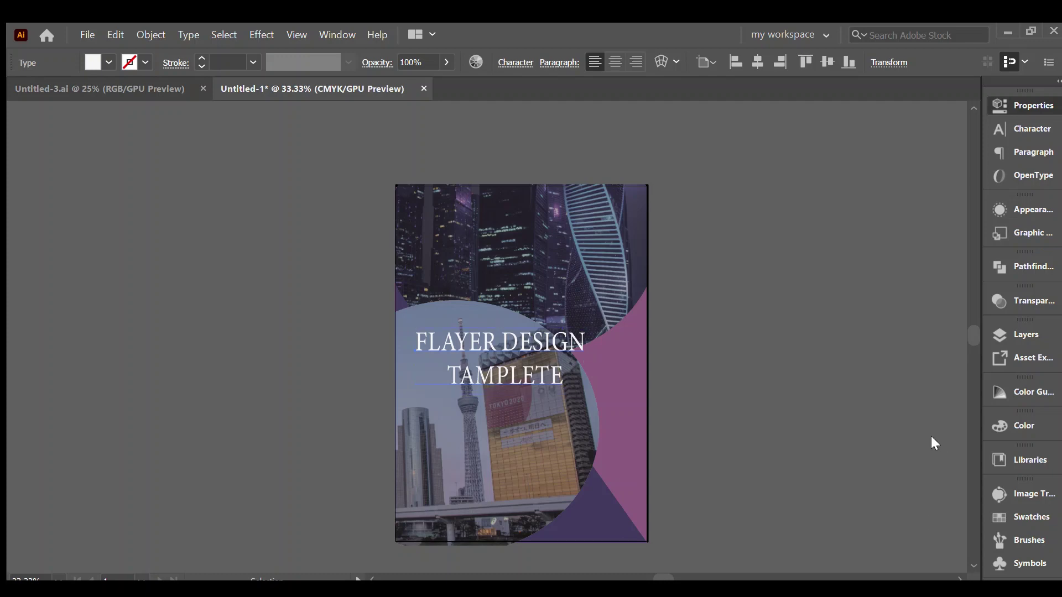
key(Down)
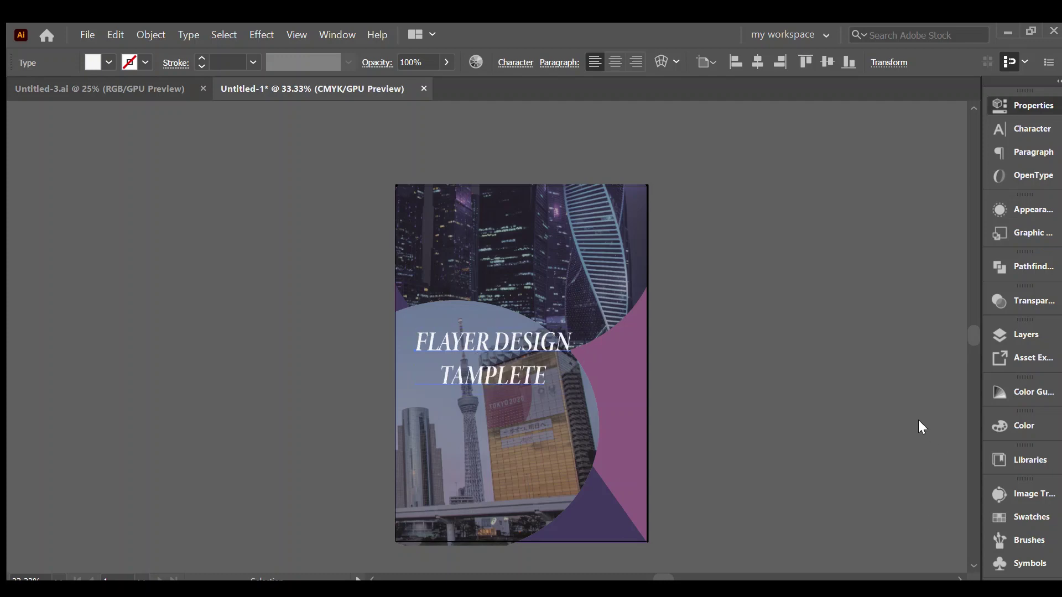
click(607, 289)
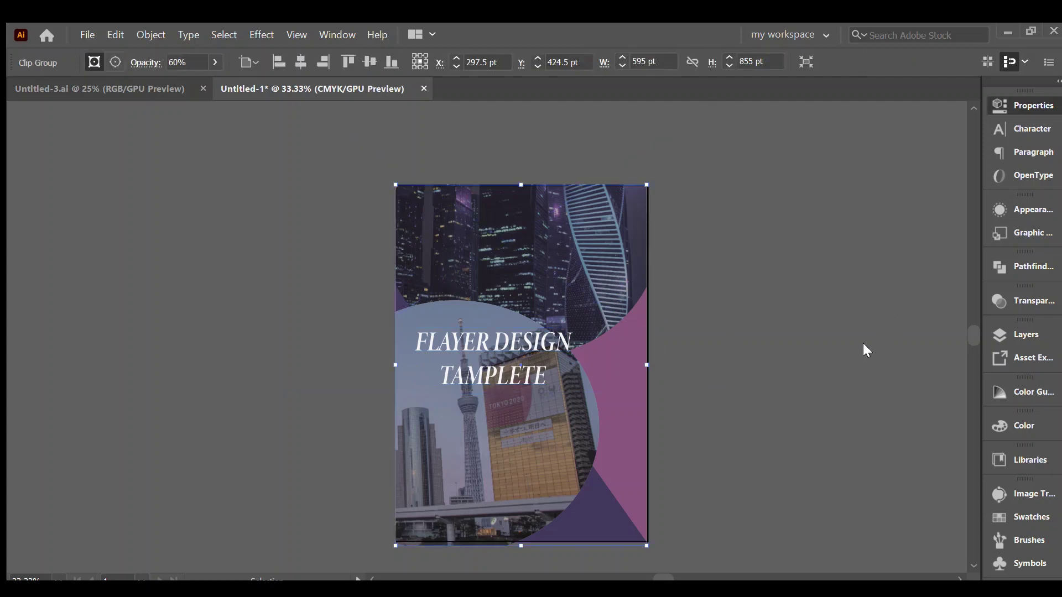
key(3)
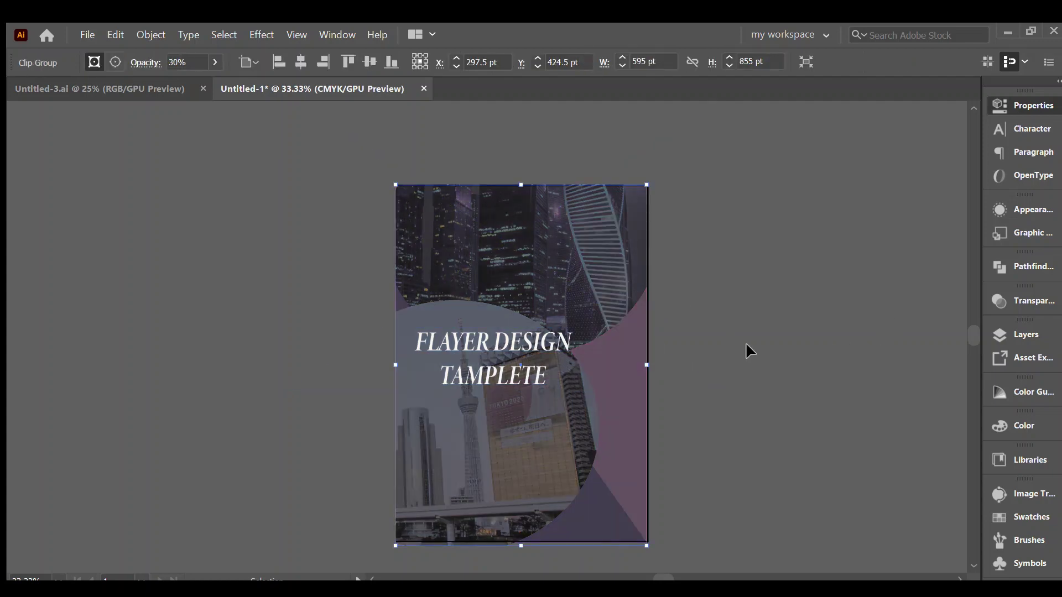
Step: Bring the logo and contact block from Untitled-3.ai onto the bottom of the flyer
click(150, 88)
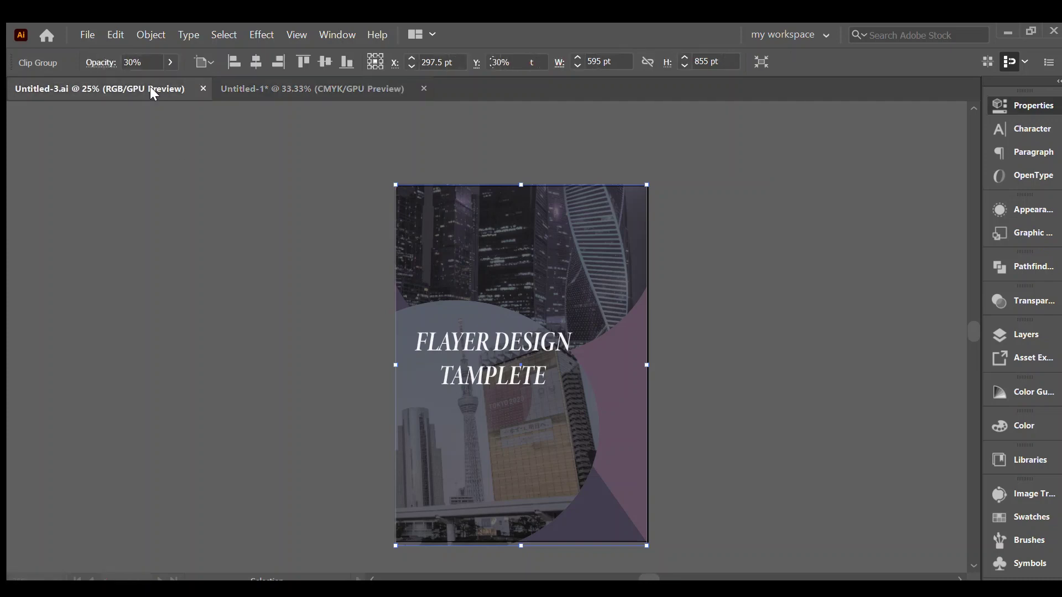
mouse_move(487, 339)
mouse_down()
mouse_move(376, 164)
mouse_move(354, 89)
mouse_up()
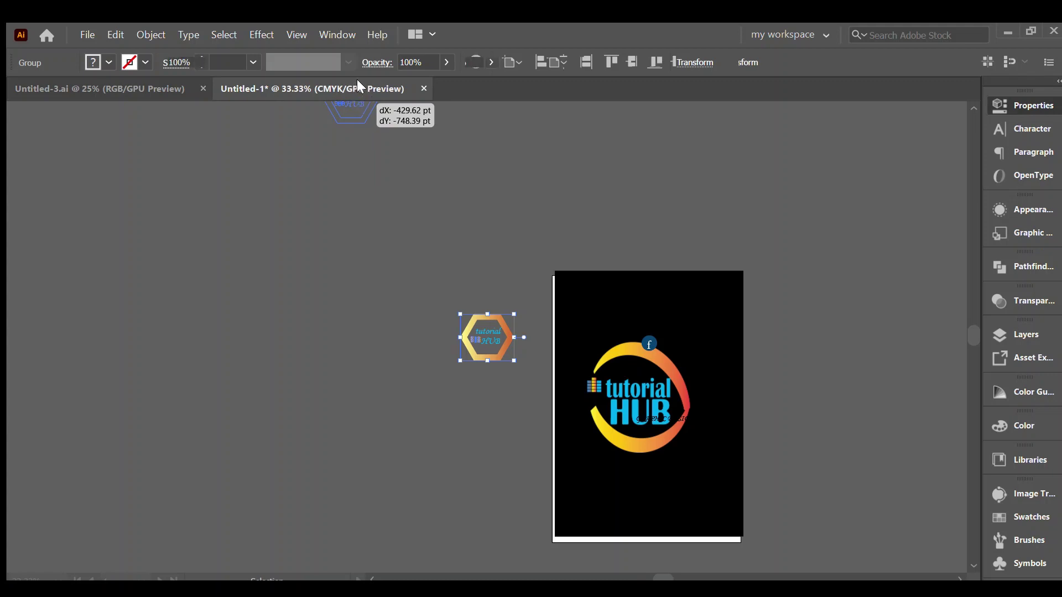
mouse_move(357, 80)
mouse_down()
mouse_move(470, 256)
mouse_move(137, 83)
mouse_move(648, 344)
mouse_move(349, 83)
mouse_move(498, 490)
mouse_move(490, 473)
mouse_up()
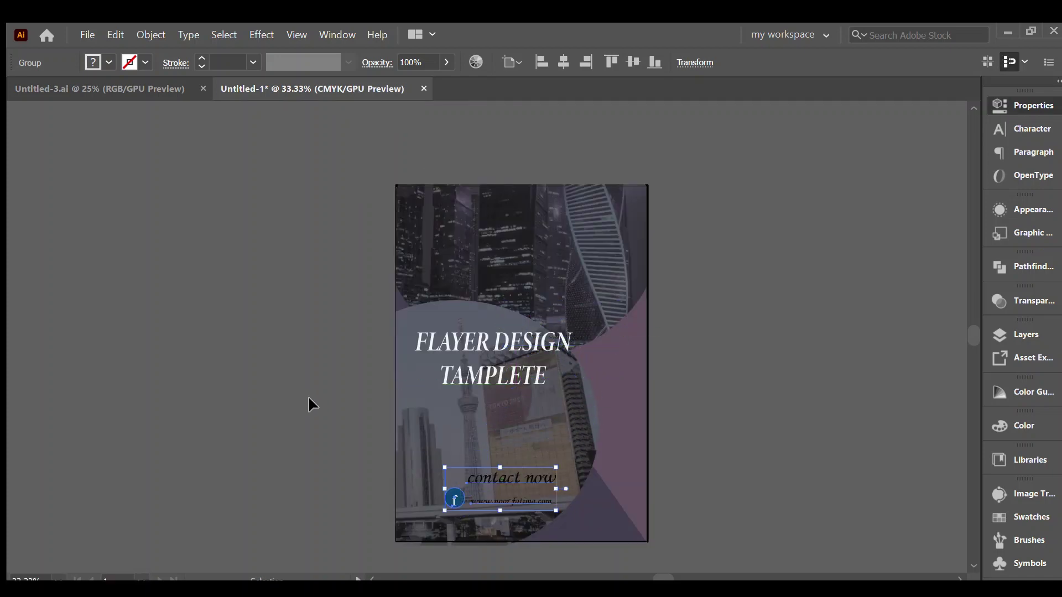
click(28, 347)
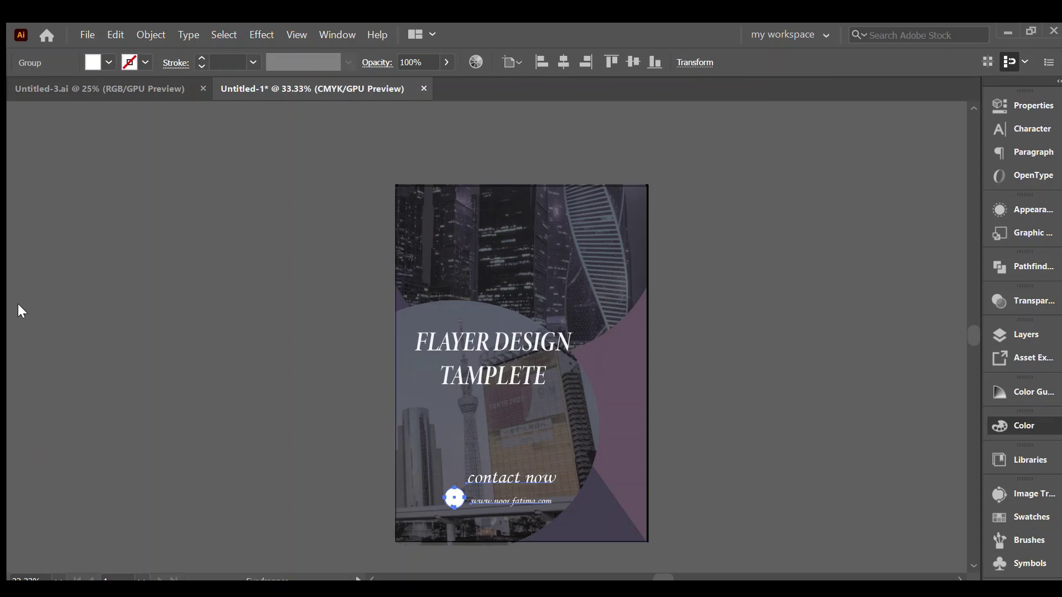
Step: Nudge the round icon slightly down beside the web address
click(323, 313)
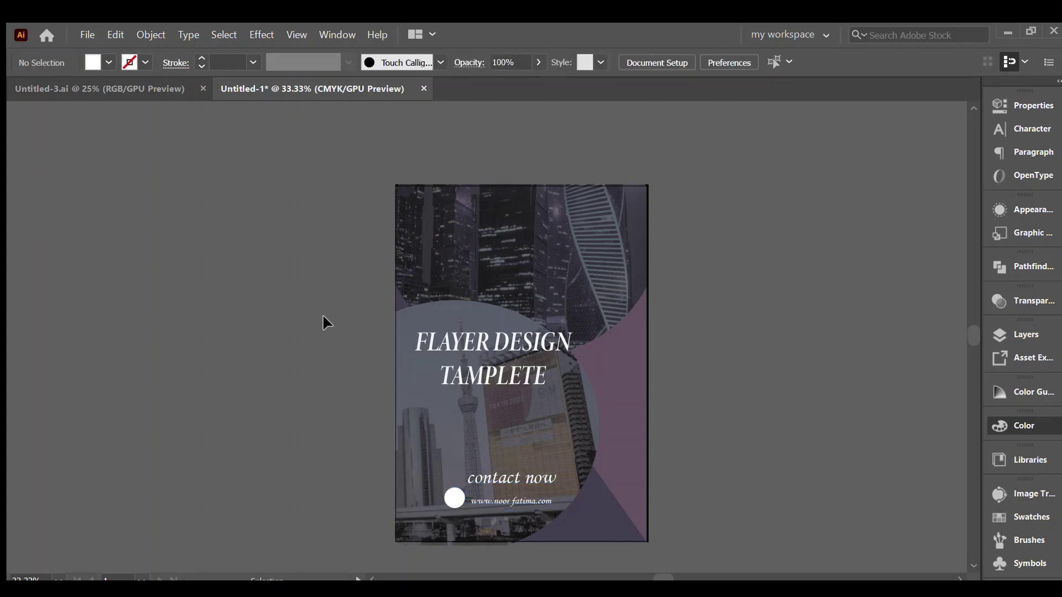
drag(454, 499, 451, 503)
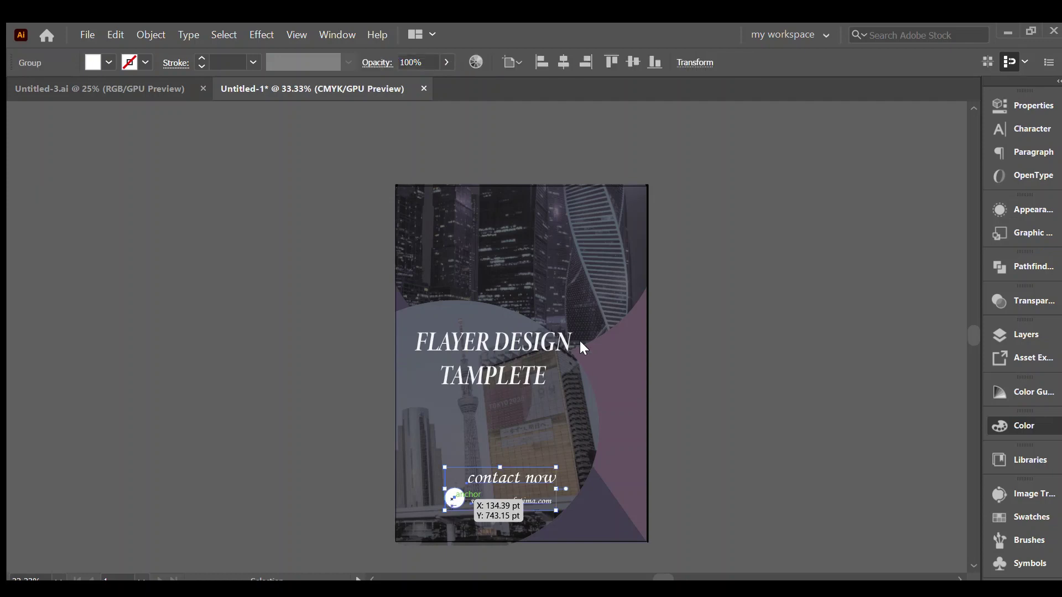
click(222, 510)
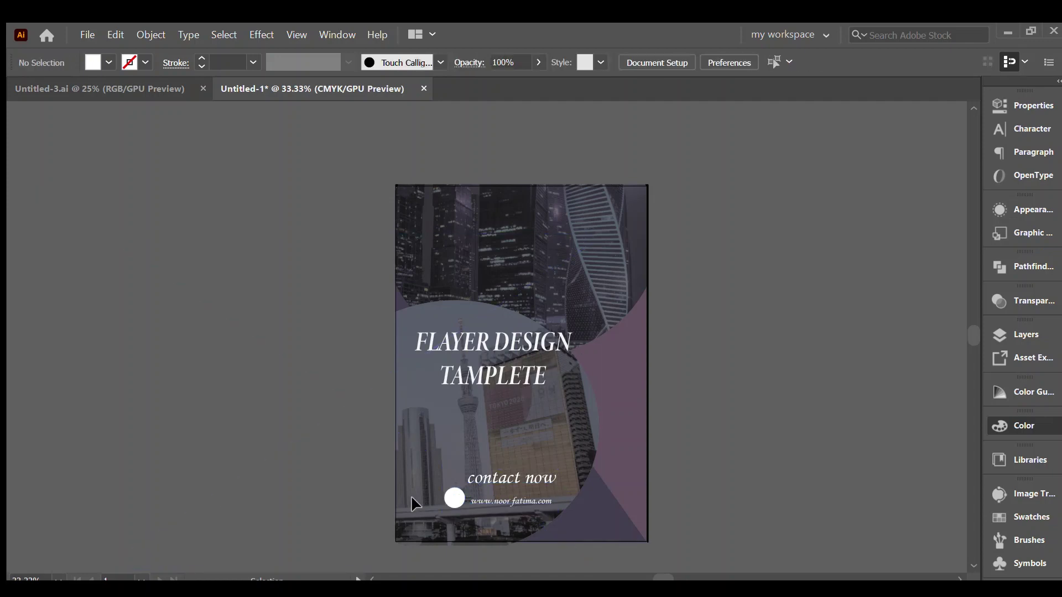
Step: Recolour the round icon blue by sampling a blue swatch with the Eyedropper
click(454, 499)
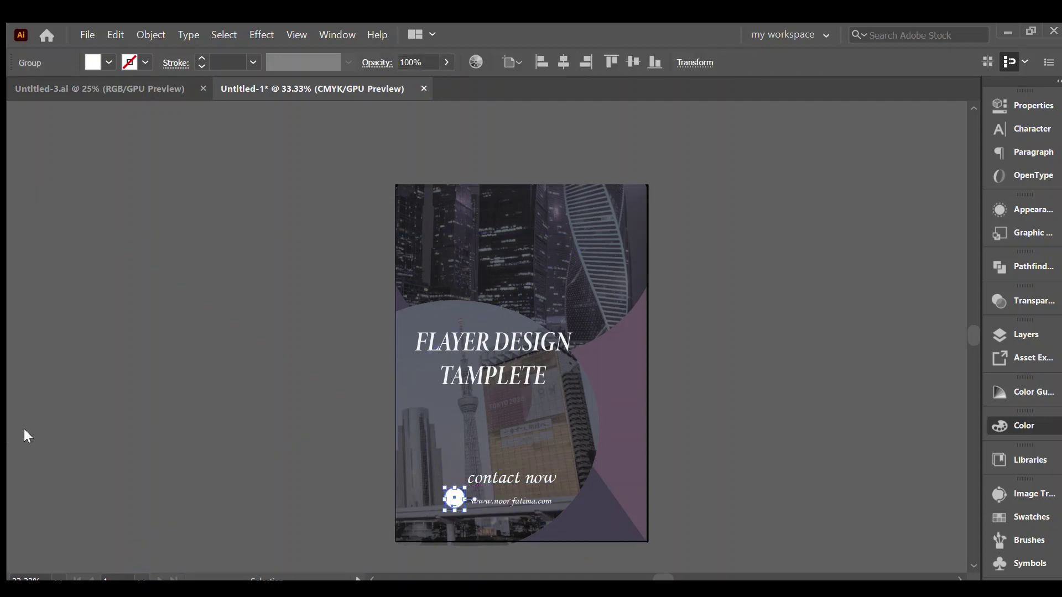
key(i)
click(896, 556)
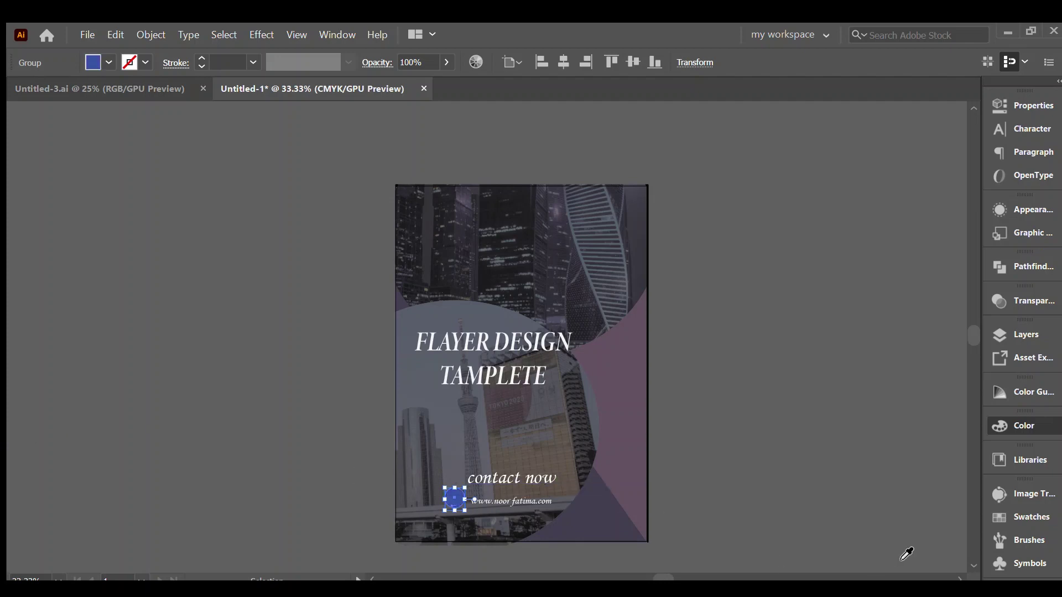
key(v)
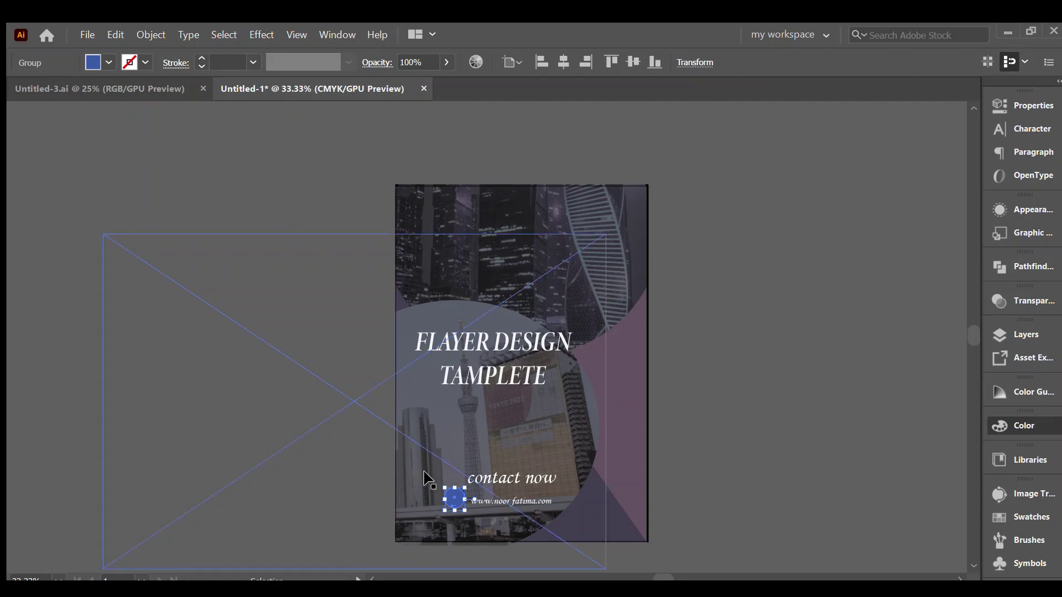
key(ctrl+shift+a)
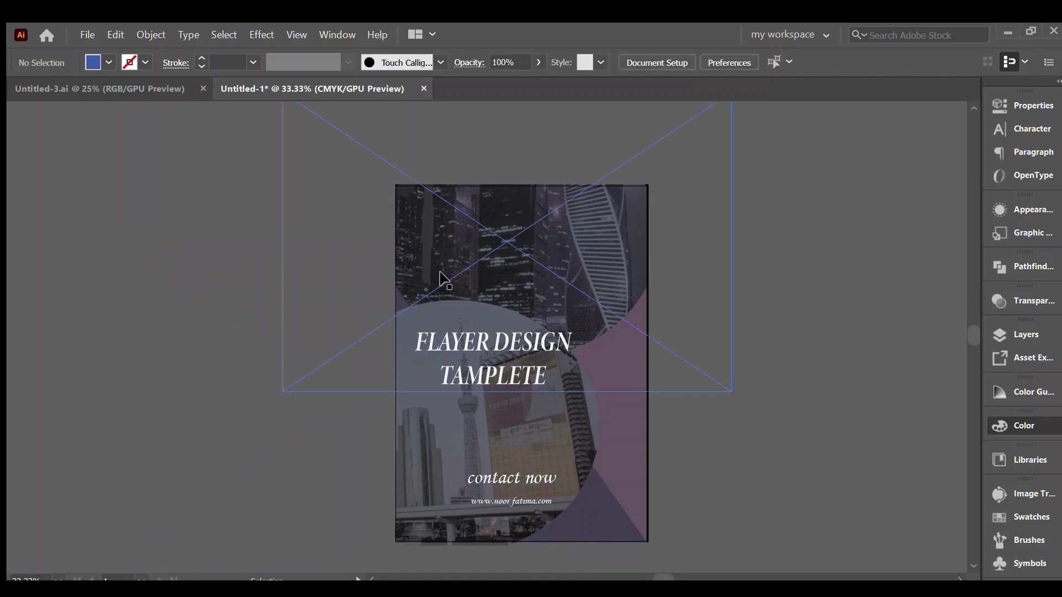
Step: Bring the GRAPHIC DESIGNER text onto the flyer and give it the title's white italic style
click(105, 89)
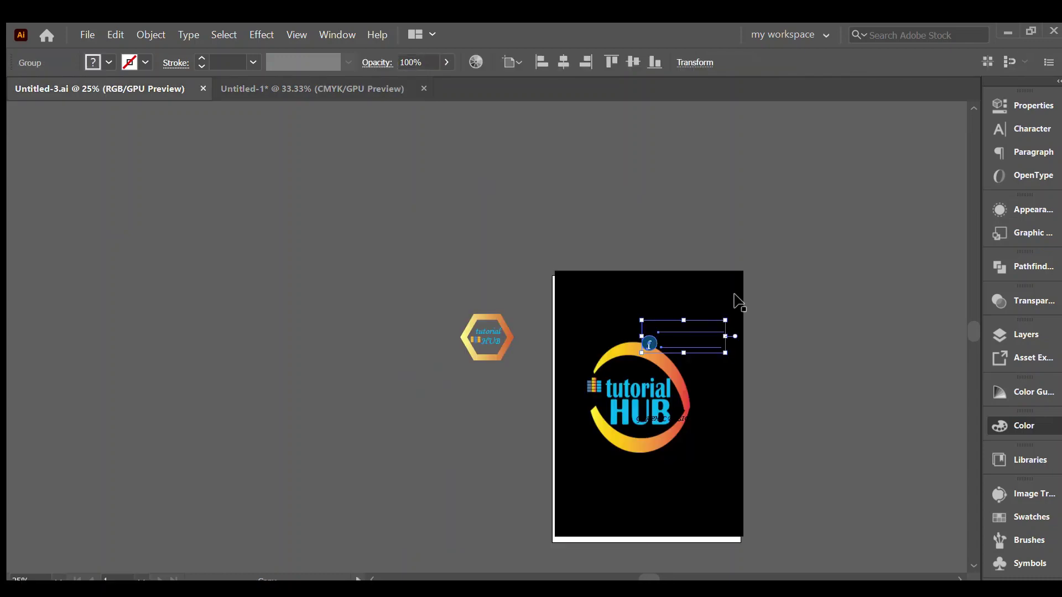
mouse_move(678, 418)
mouse_down()
mouse_move(479, 219)
mouse_move(383, 77)
mouse_up()
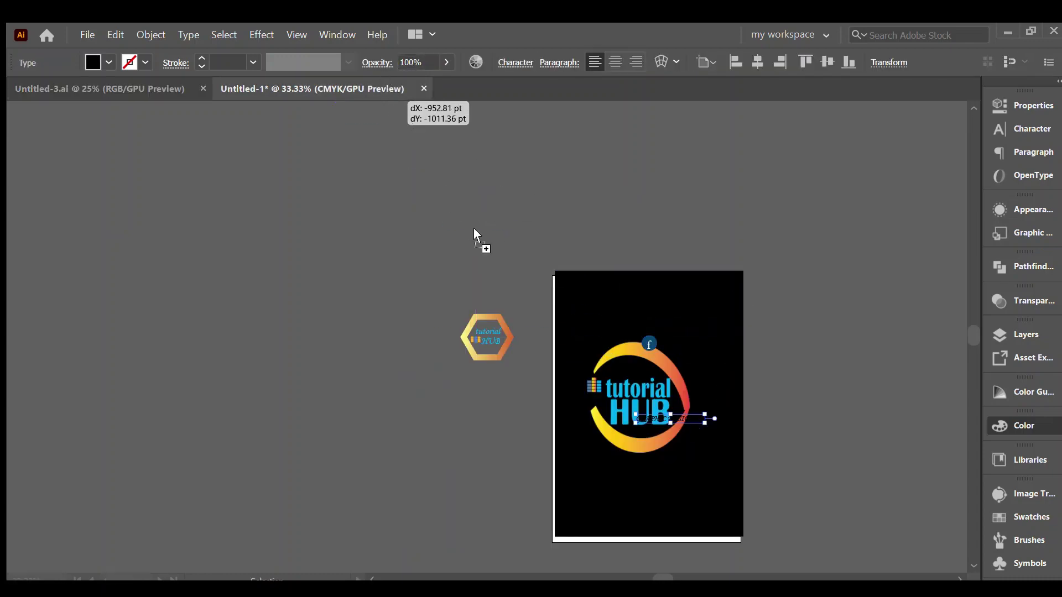
drag(516, 268, 517, 269)
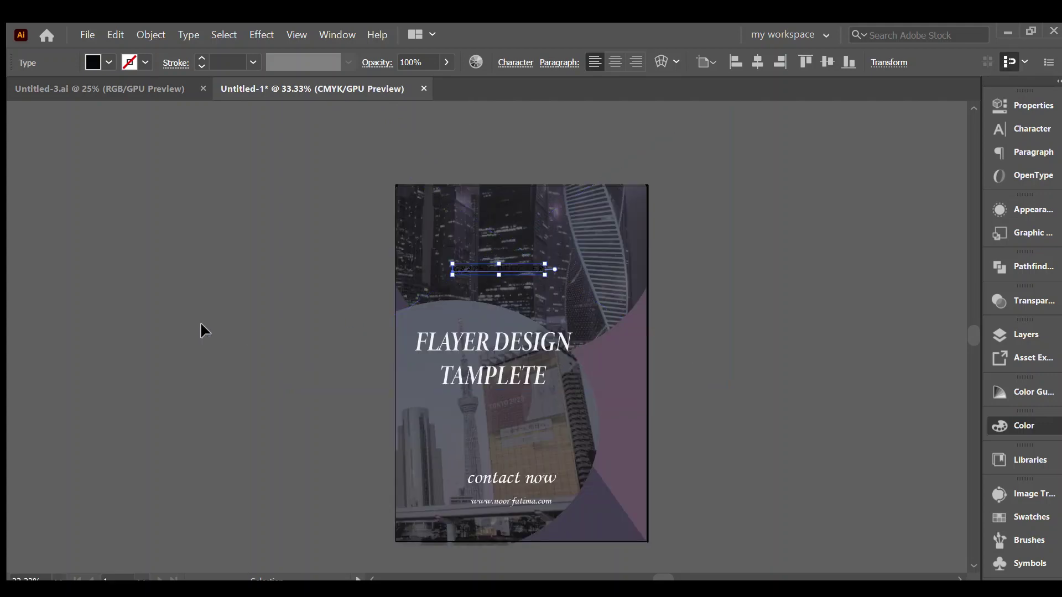
key(i)
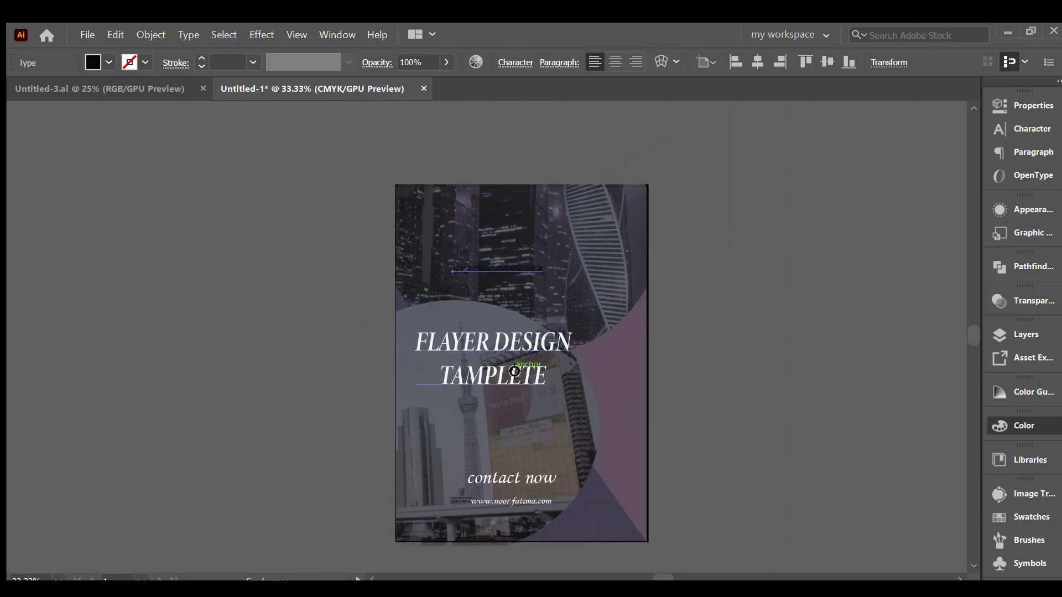
click(514, 371)
key(v)
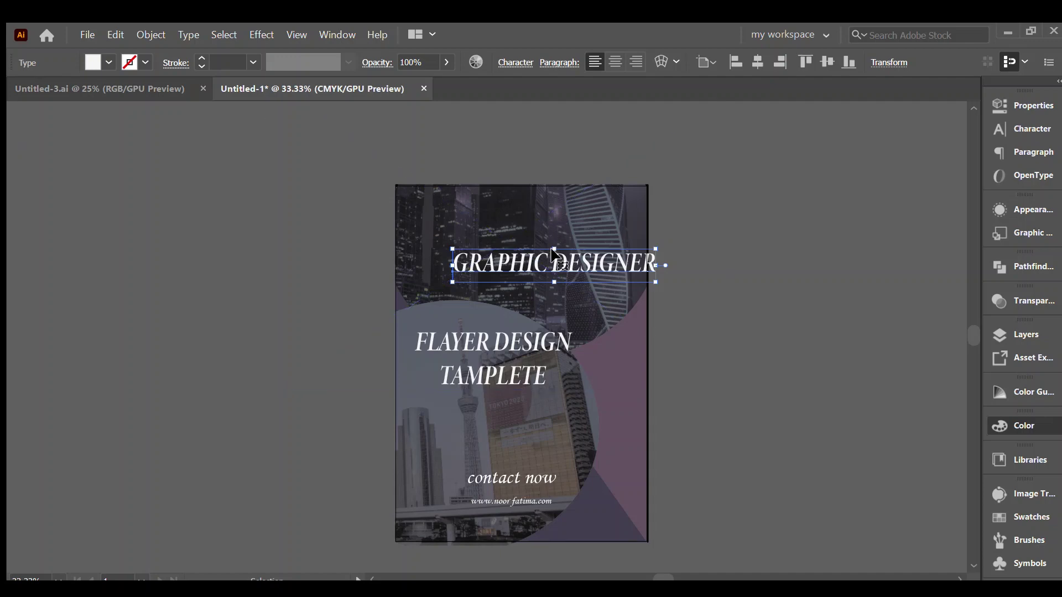
Step: Shrink GRAPHIC DESIGNER, place it below the raised title, and return to the tutorial HUB document
drag(555, 256, 507, 303)
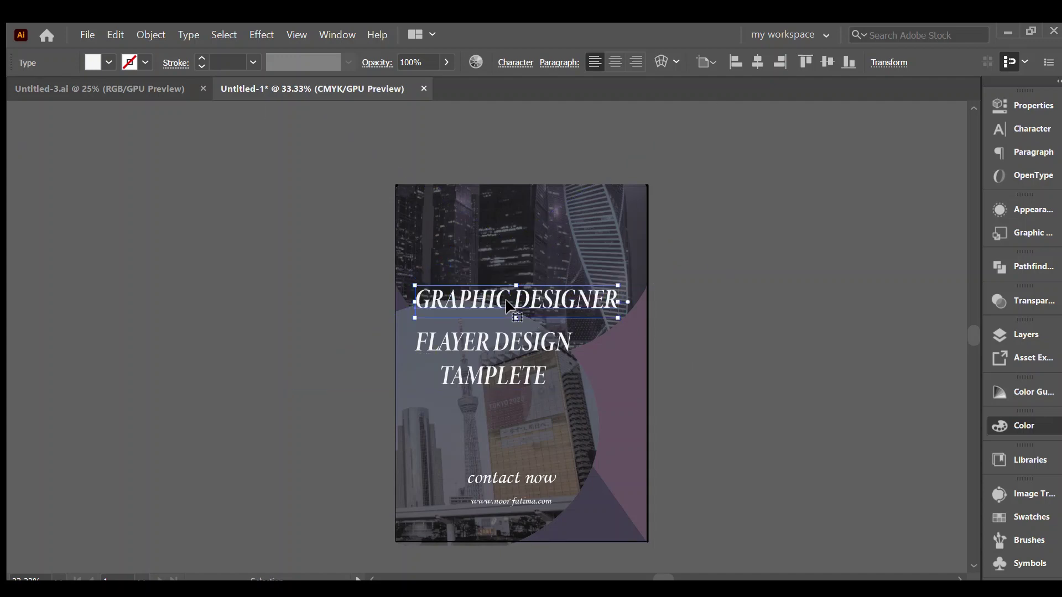
mouse_move(620, 318)
mouse_down()
mouse_move(481, 296)
mouse_move(494, 403)
mouse_up()
drag(487, 343, 481, 296)
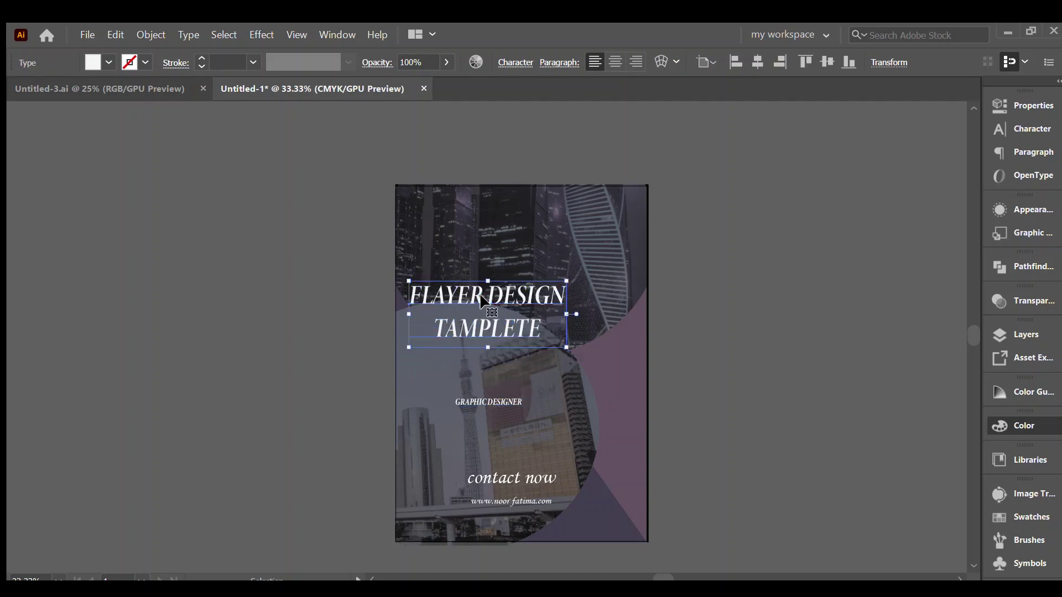
click(117, 79)
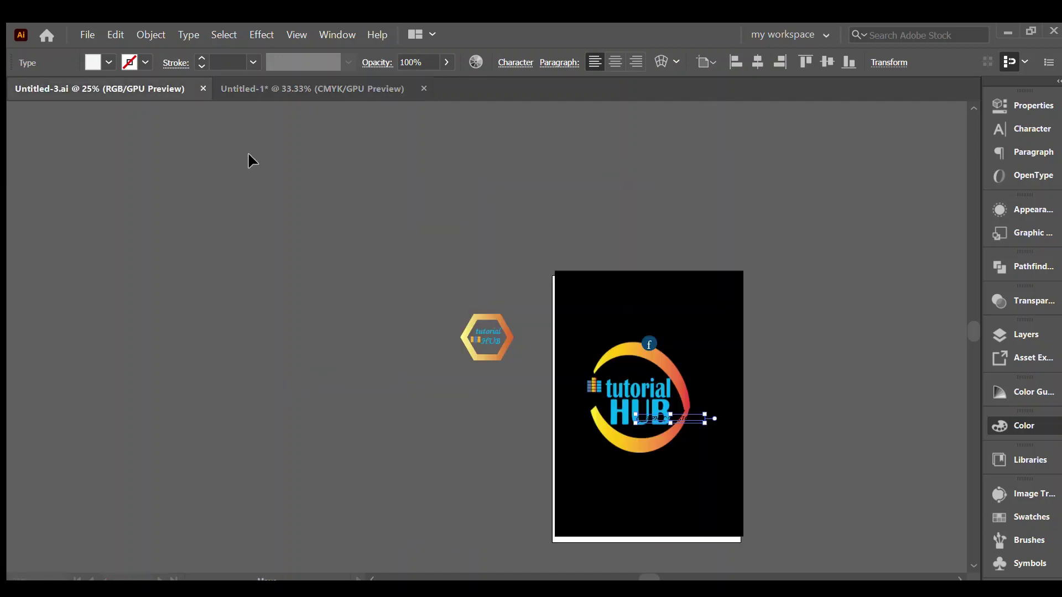
click(494, 343)
click(470, 298)
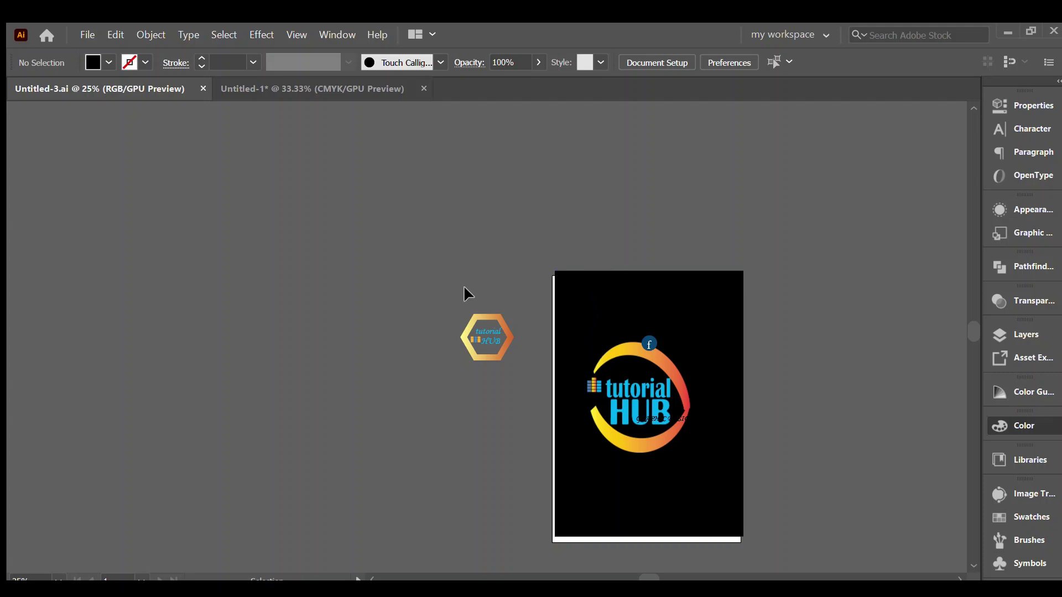
Step: Scale the hexagon logo down by its bounding box and deselect it
mouse_move(485, 338)
mouse_down()
mouse_move(575, 344)
mouse_move(607, 231)
mouse_up()
click(699, 278)
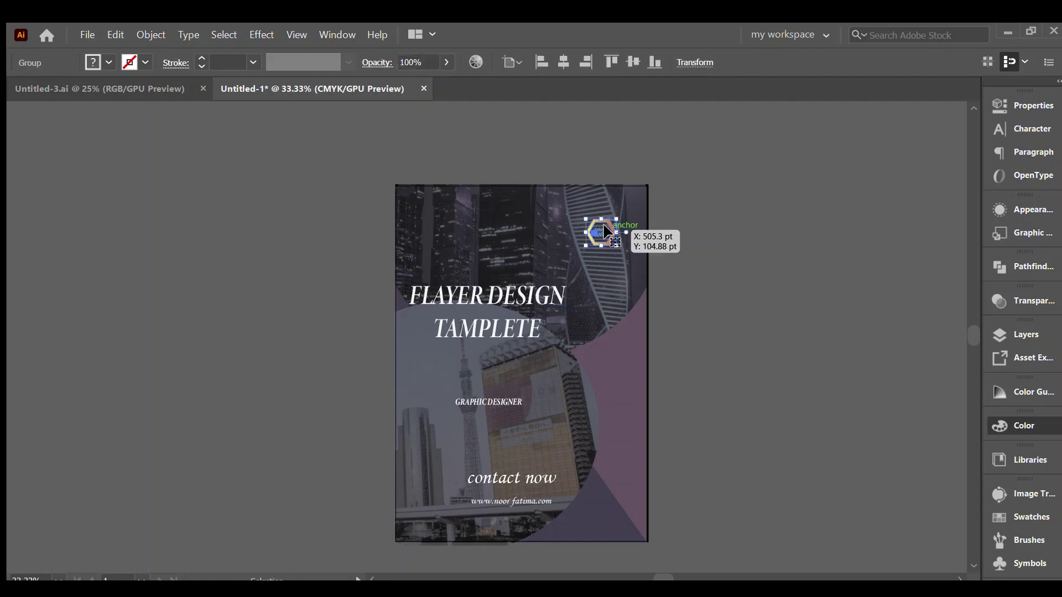
Step: Add the word 'logo' beside the hexagon with a white fill and no stroke
key(t)
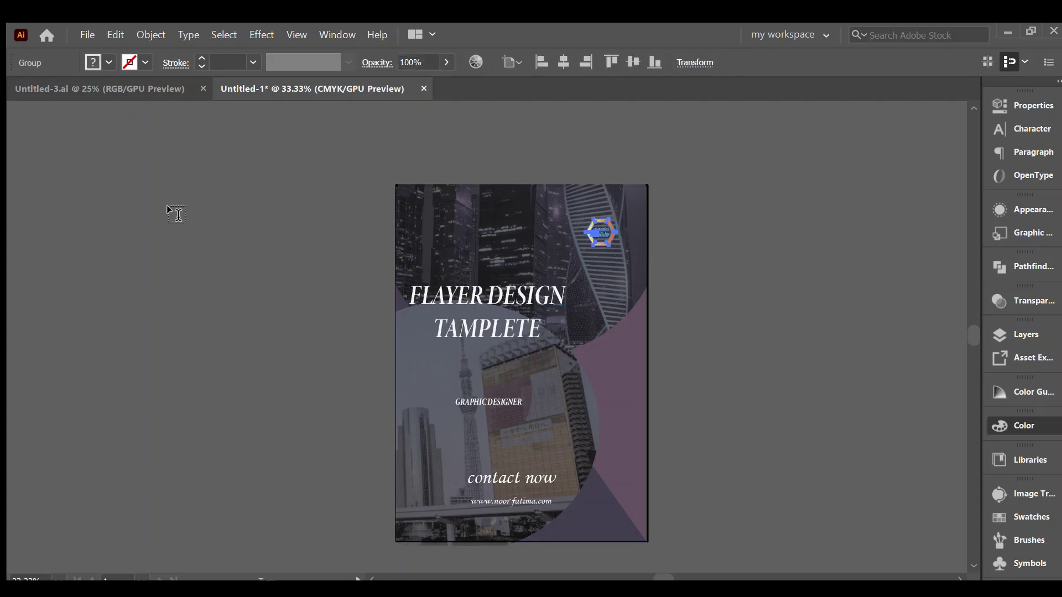
click(176, 215)
key(BackSpace)
text(lo)
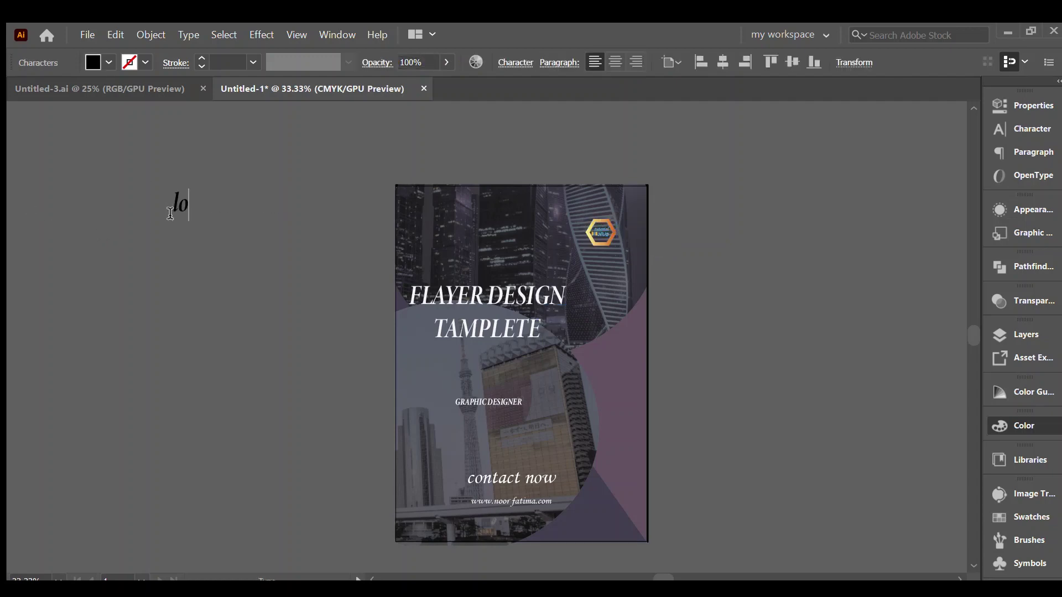
text(go)
key(Escape)
mouse_move(190, 208)
mouse_down()
mouse_move(573, 249)
mouse_move(557, 243)
mouse_up()
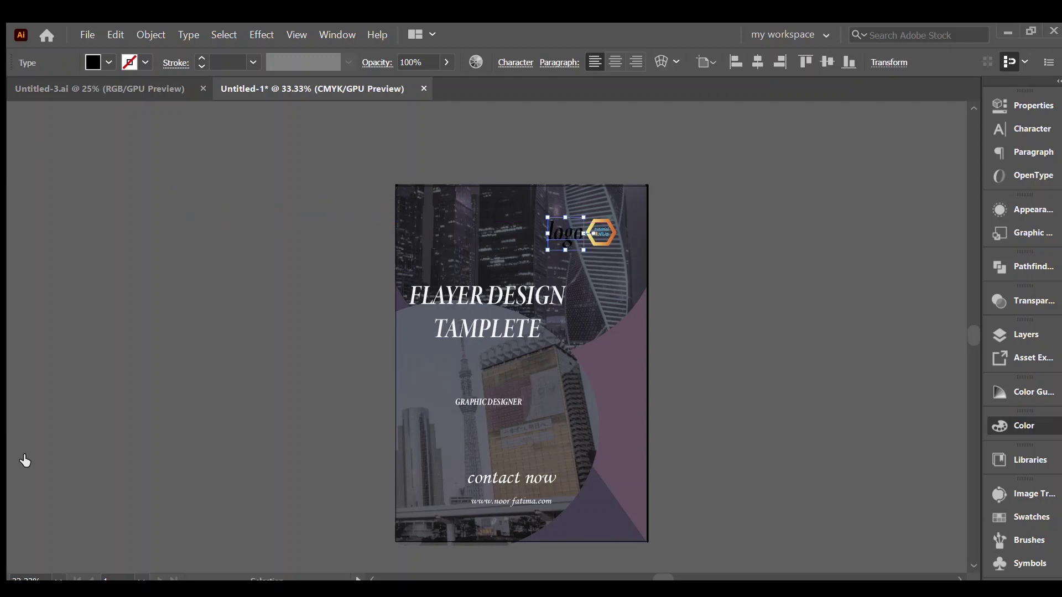
key(d)
key(/)
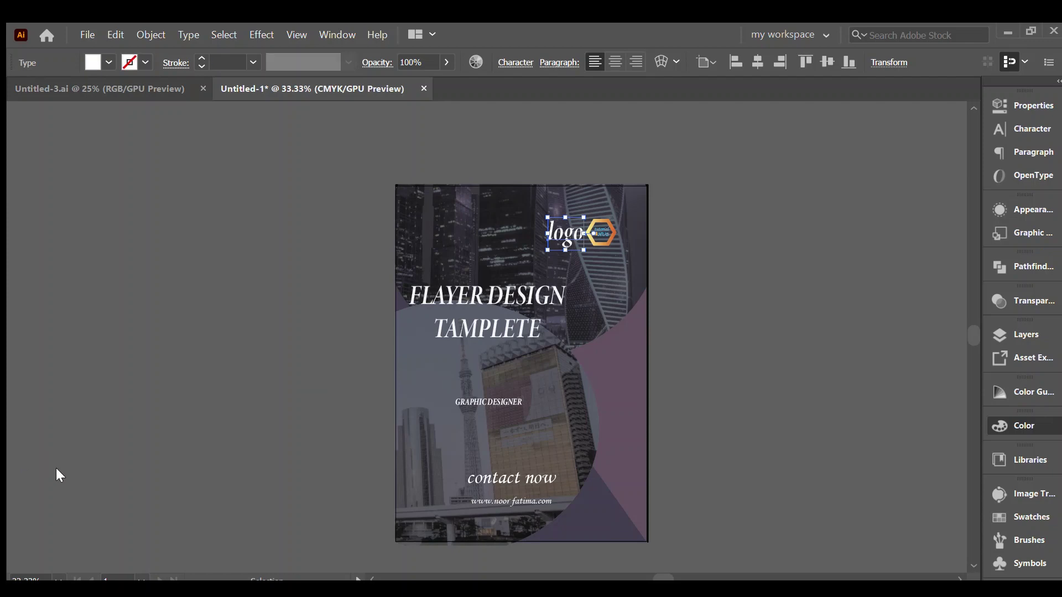
click(437, 230)
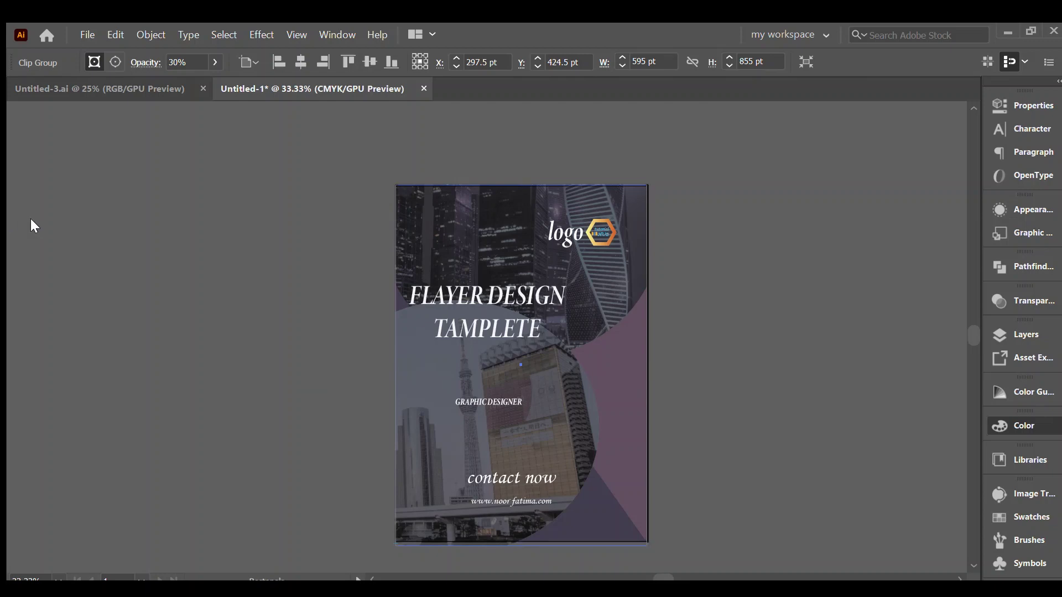
Step: Draw a rectangle covering the whole flyer and fill it with a gradient
mouse_move(396, 186)
mouse_down()
mouse_move(575, 407)
mouse_move(647, 545)
mouse_up()
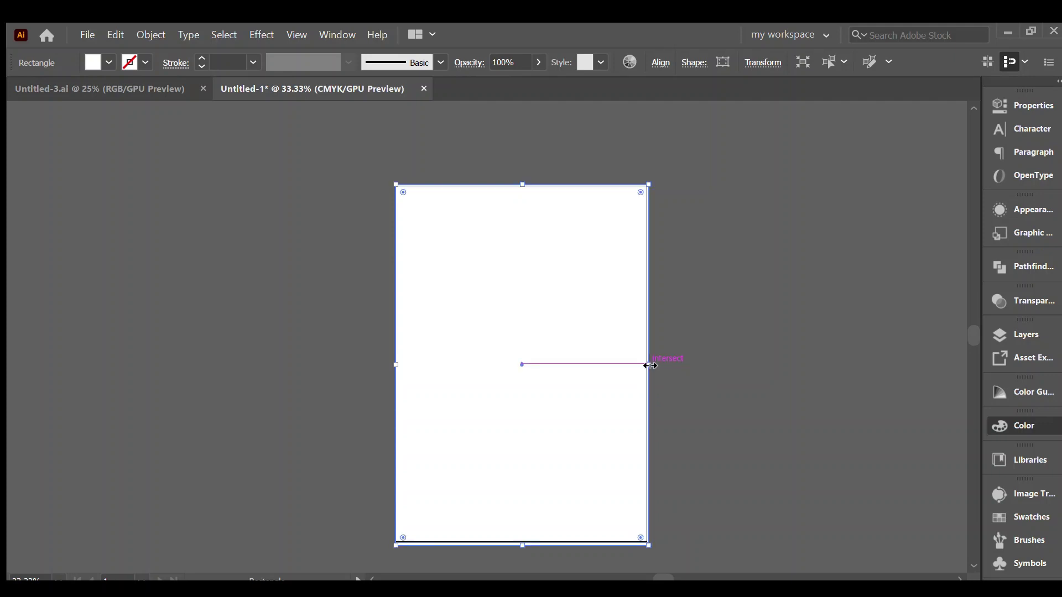
key(v)
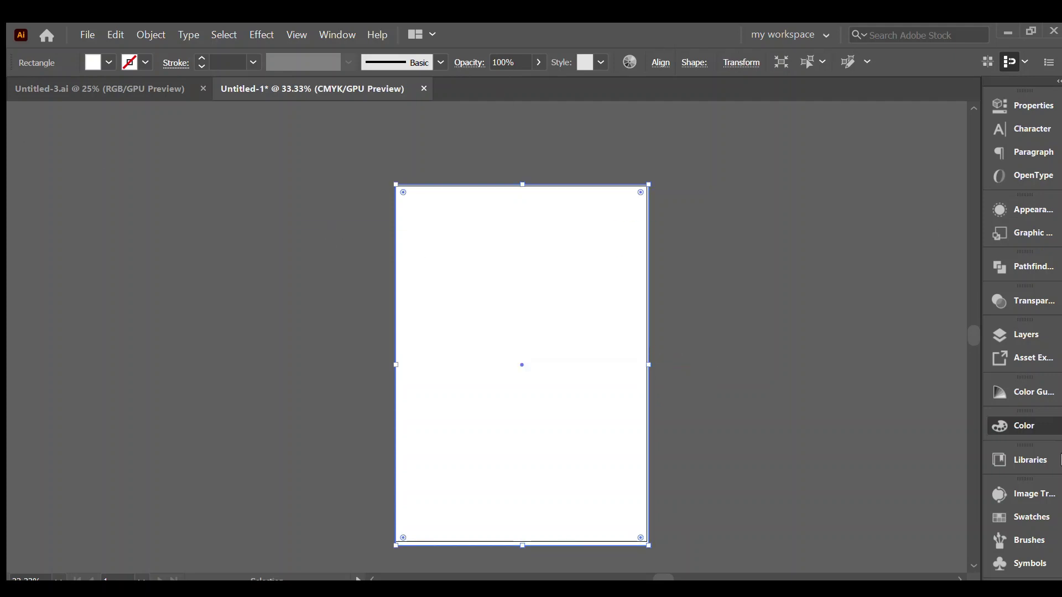
click(1010, 514)
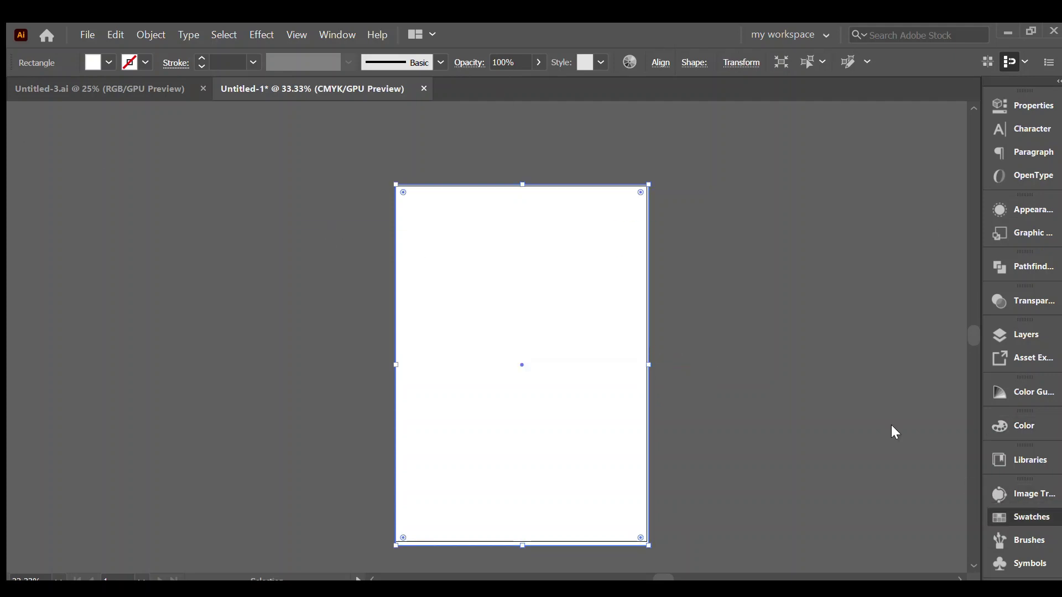
key(period)
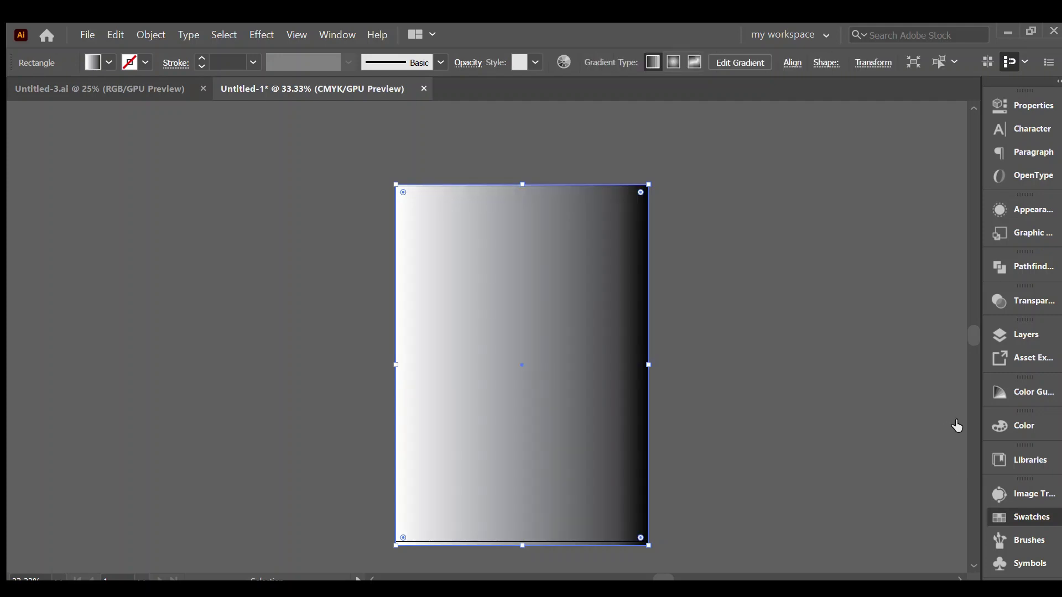
click(1044, 107)
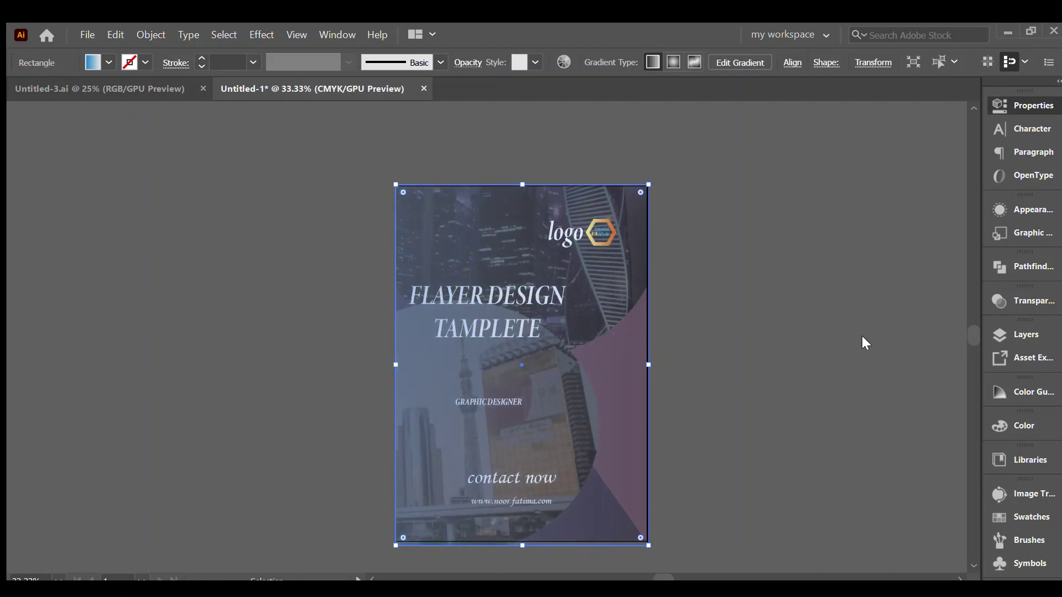
Step: Shuffle the gradient rectangle and photo, then pull the artwork group's top edge down to the page
click(718, 331)
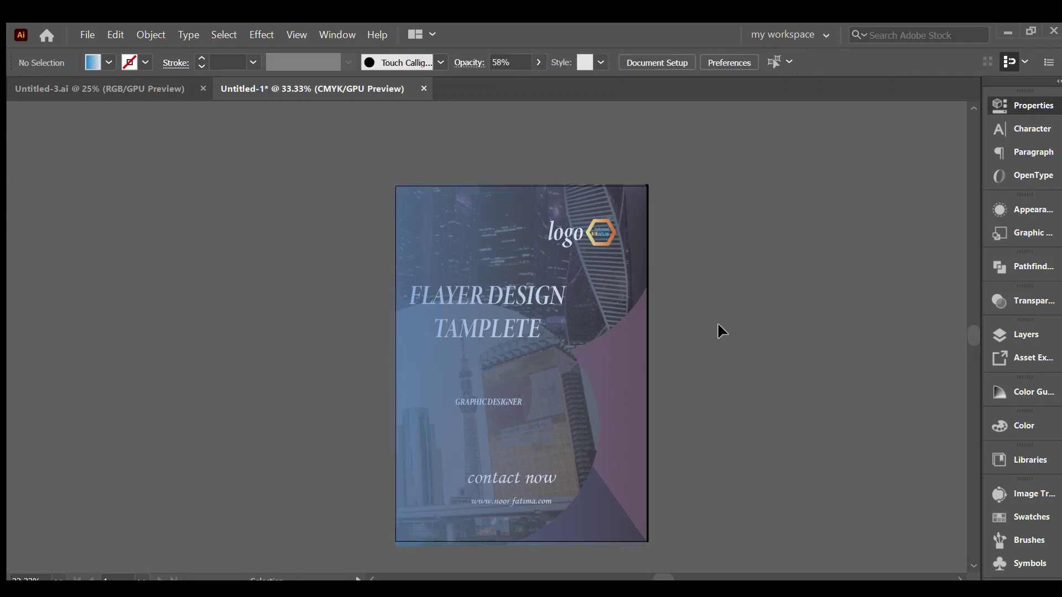
drag(628, 355, 562, 362)
drag(636, 338, 540, 337)
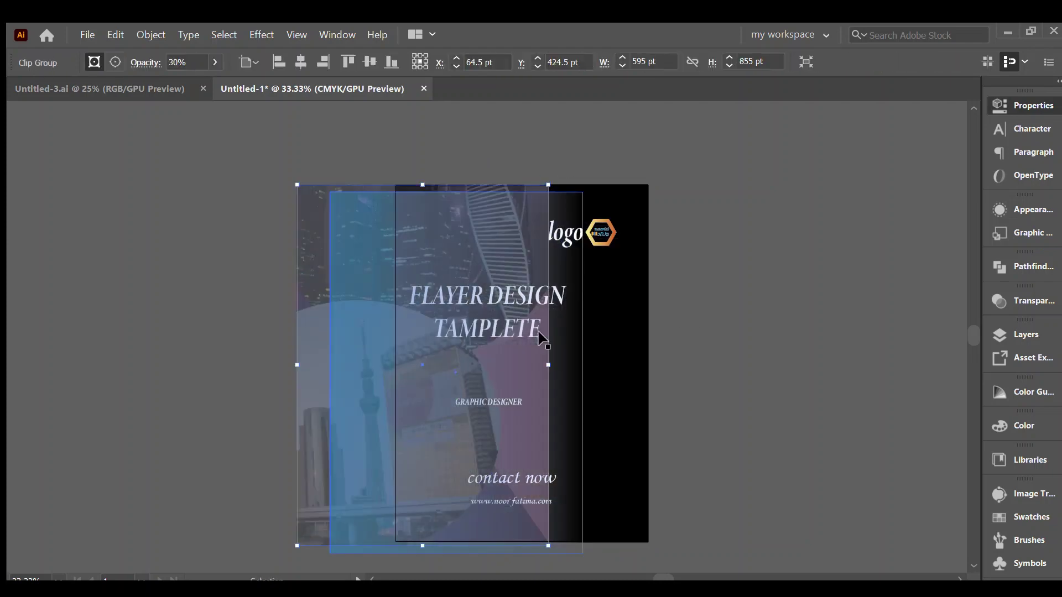
click(618, 321)
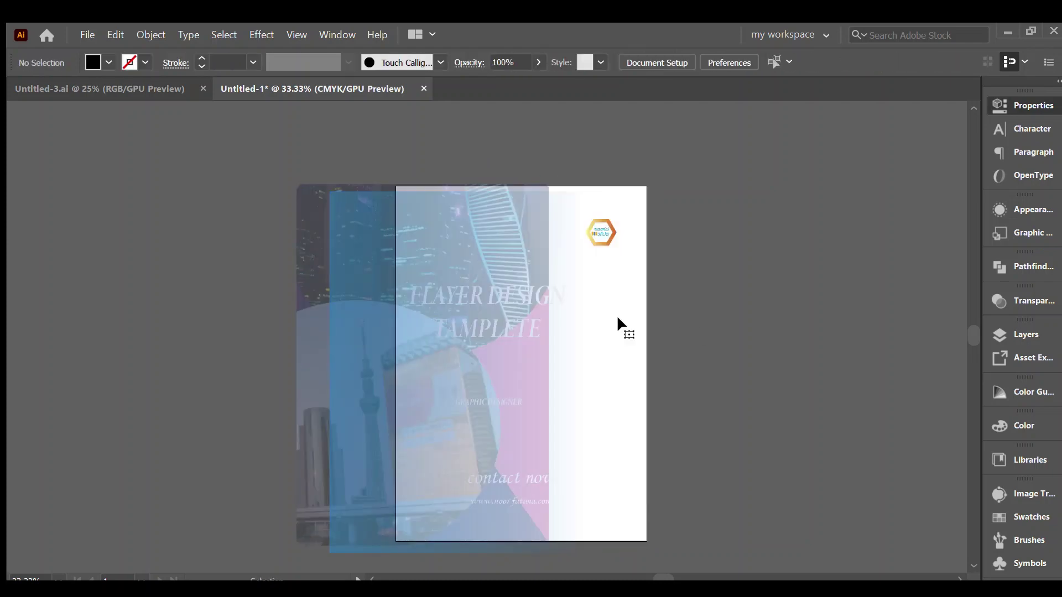
drag(400, 332, 477, 325)
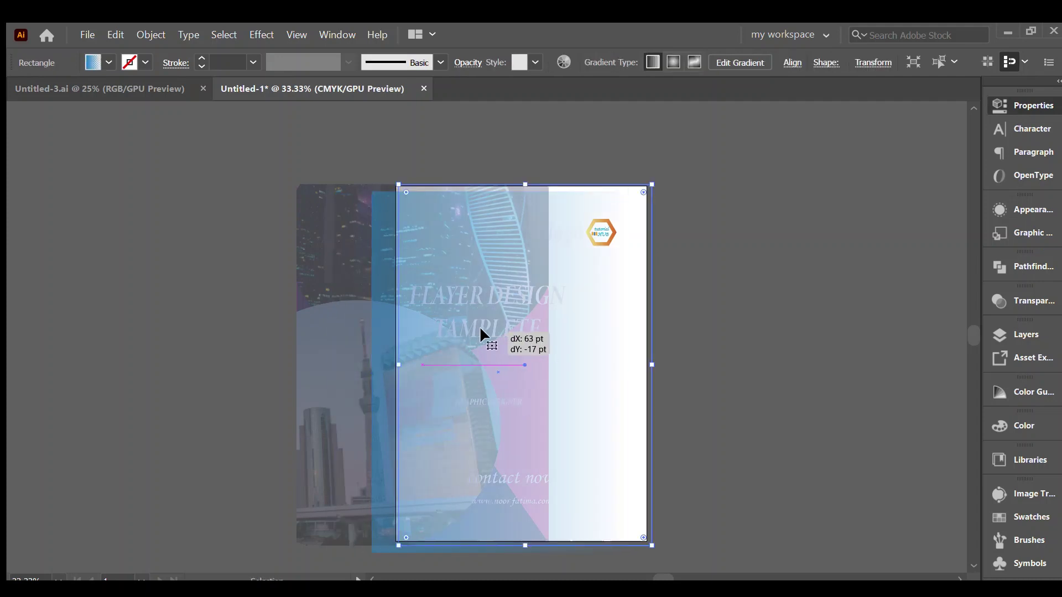
drag(352, 320, 444, 309)
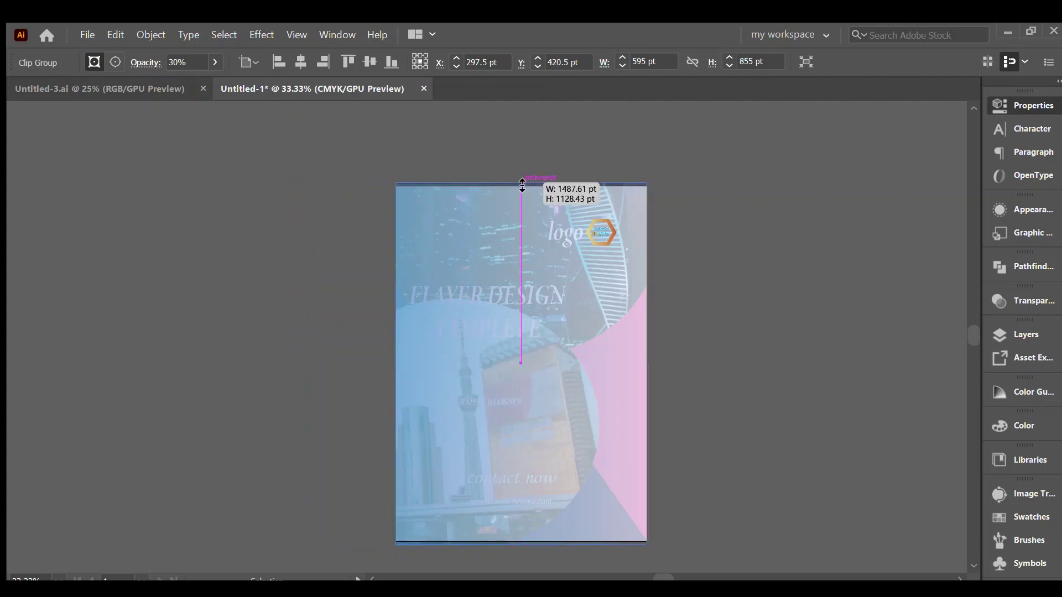
drag(521, 183, 522, 187)
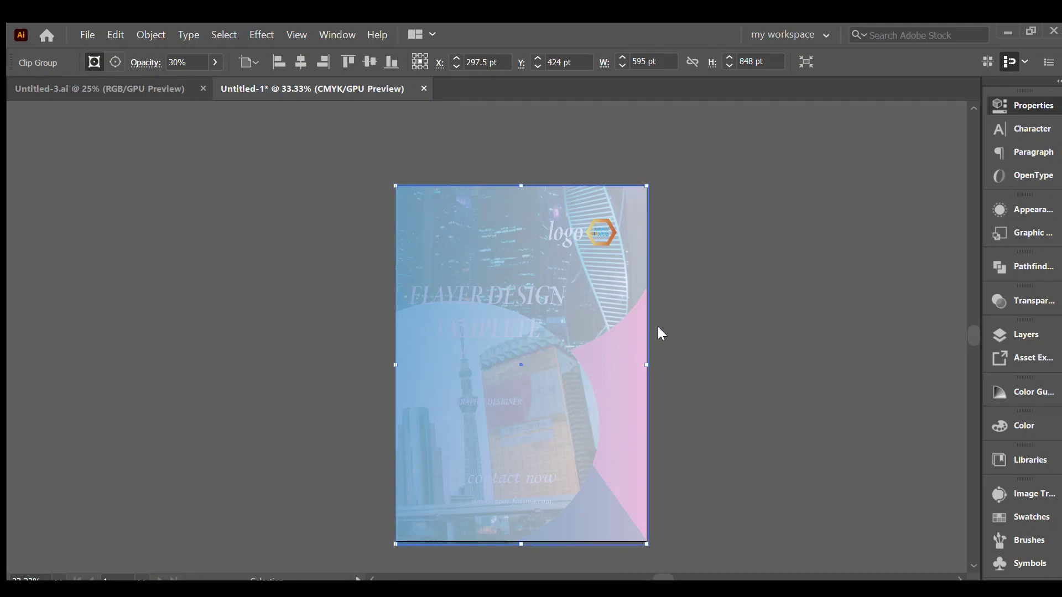
Step: Move the gradient rectangle off the page's left and set the artwork group to 100% opacity
click(753, 383)
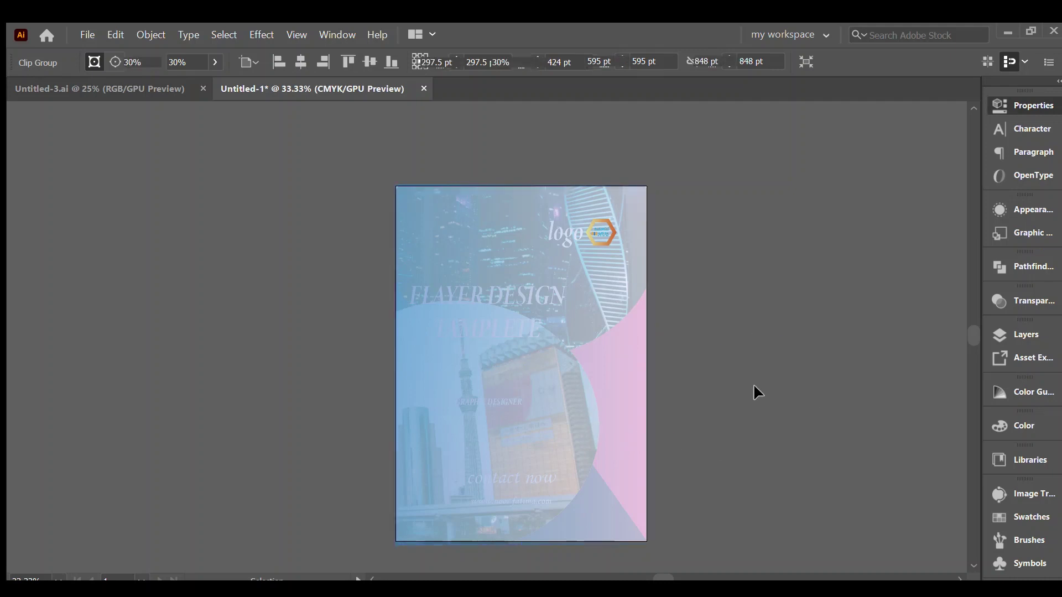
click(527, 383)
drag(528, 382, 432, 382)
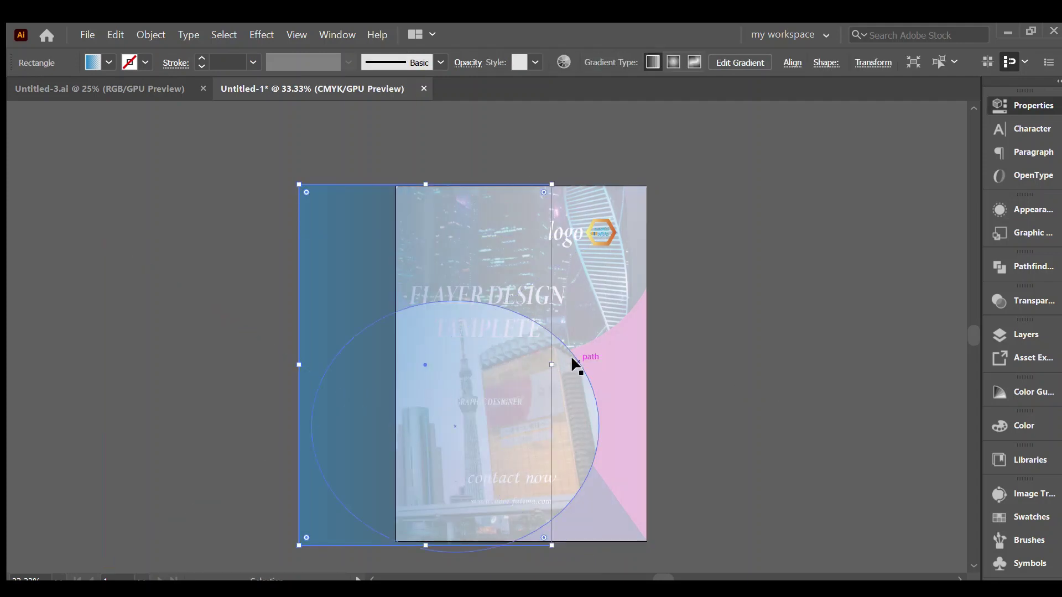
click(596, 350)
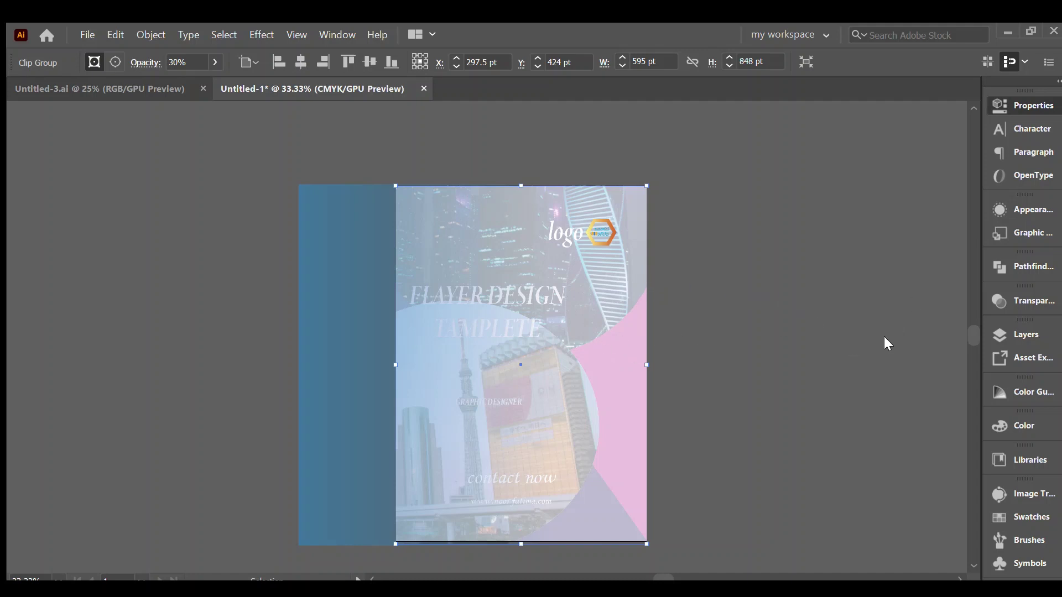
key(0)
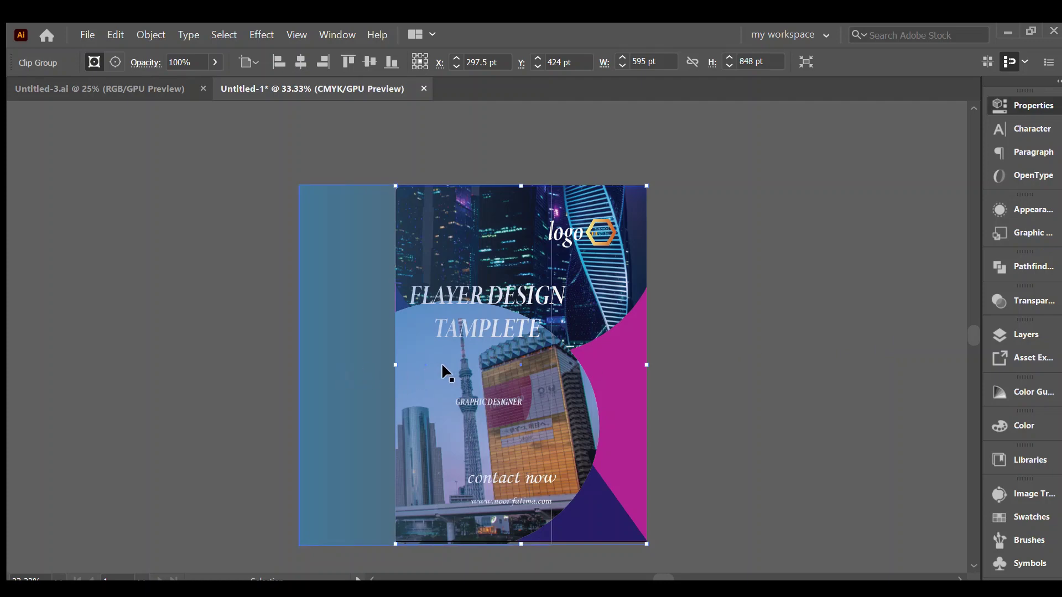
Step: Move the gradient rectangle back over the page and fit its right, left and top edges
drag(313, 320, 402, 310)
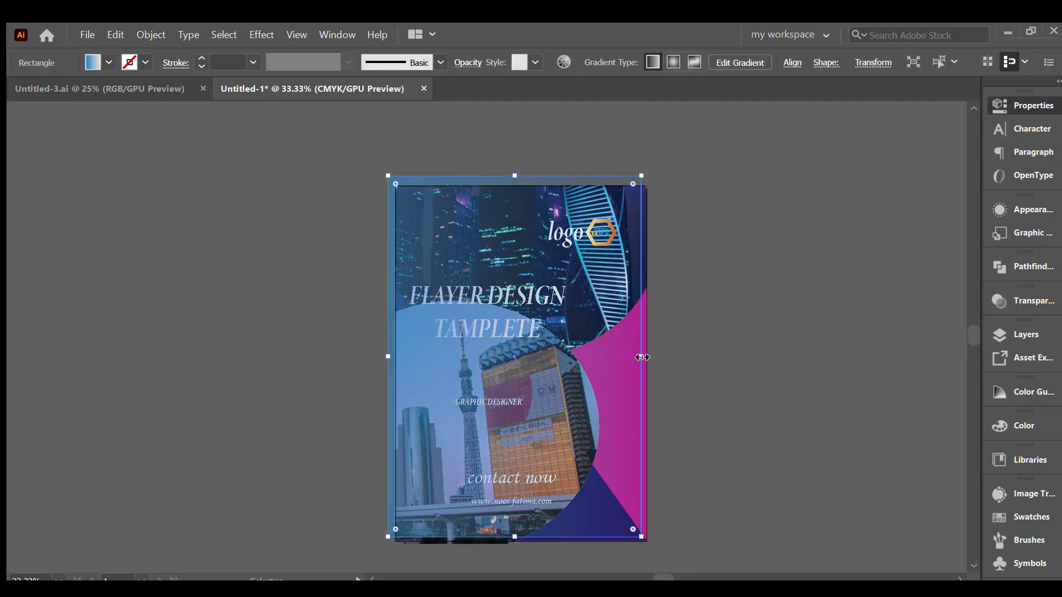
drag(641, 357, 650, 358)
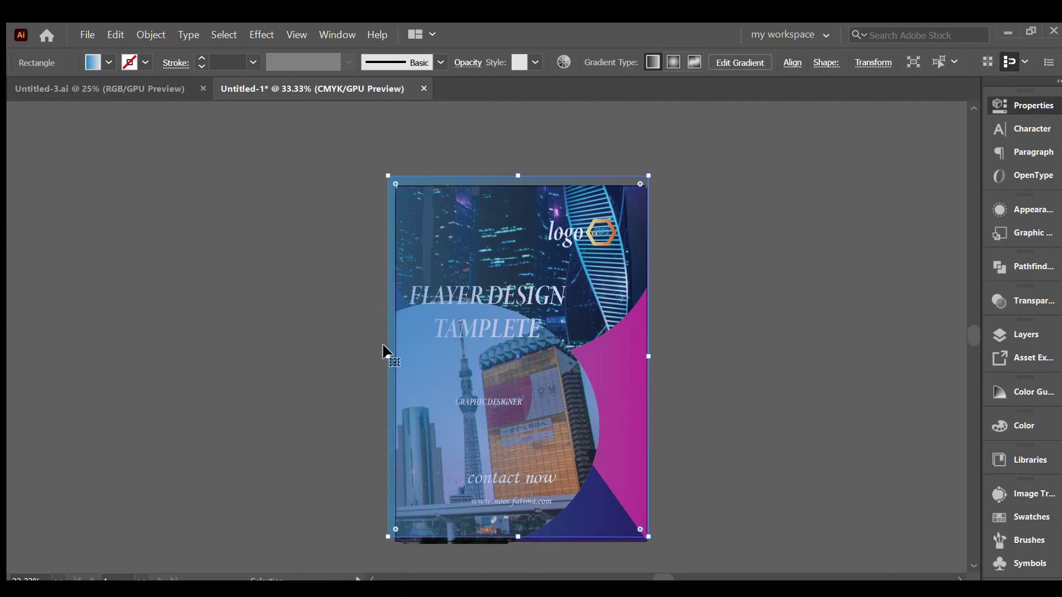
drag(388, 357, 395, 356)
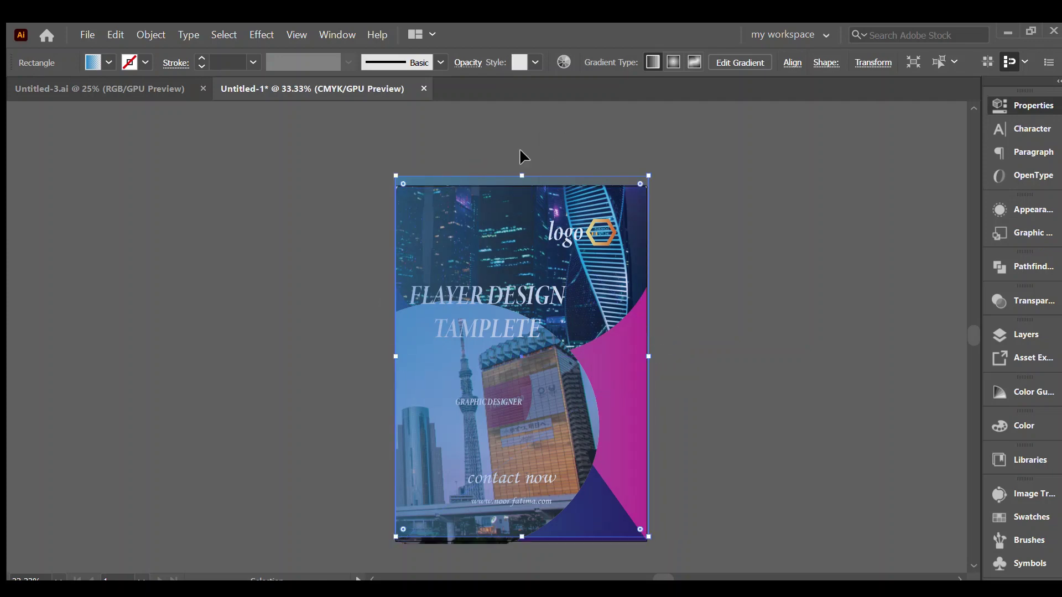
drag(522, 175, 522, 187)
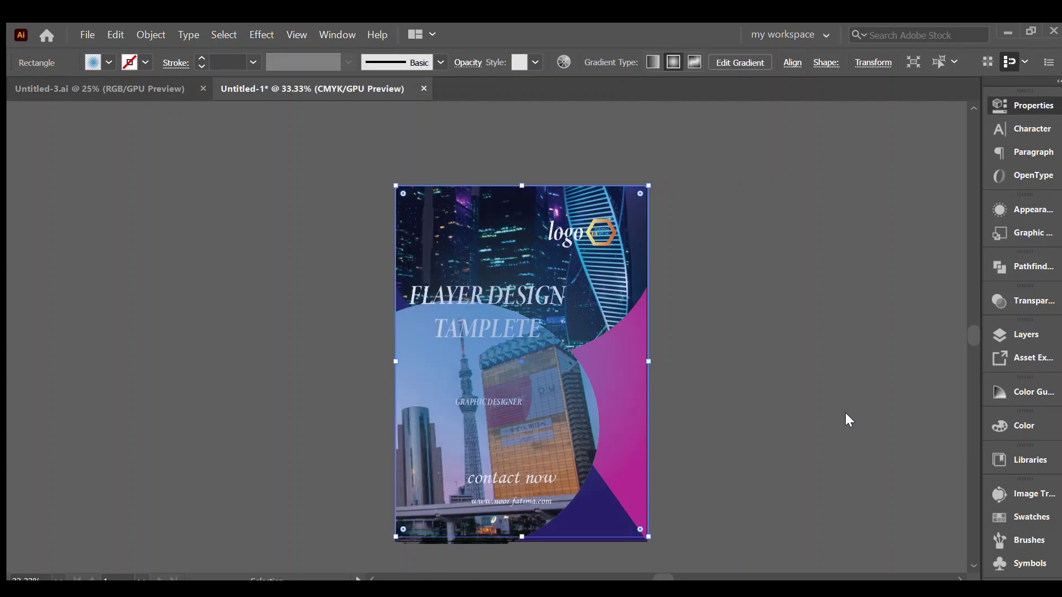
Step: Adjust the overlay's gradient stops and rotate it to run diagonally from upper left to lower right
key(g)
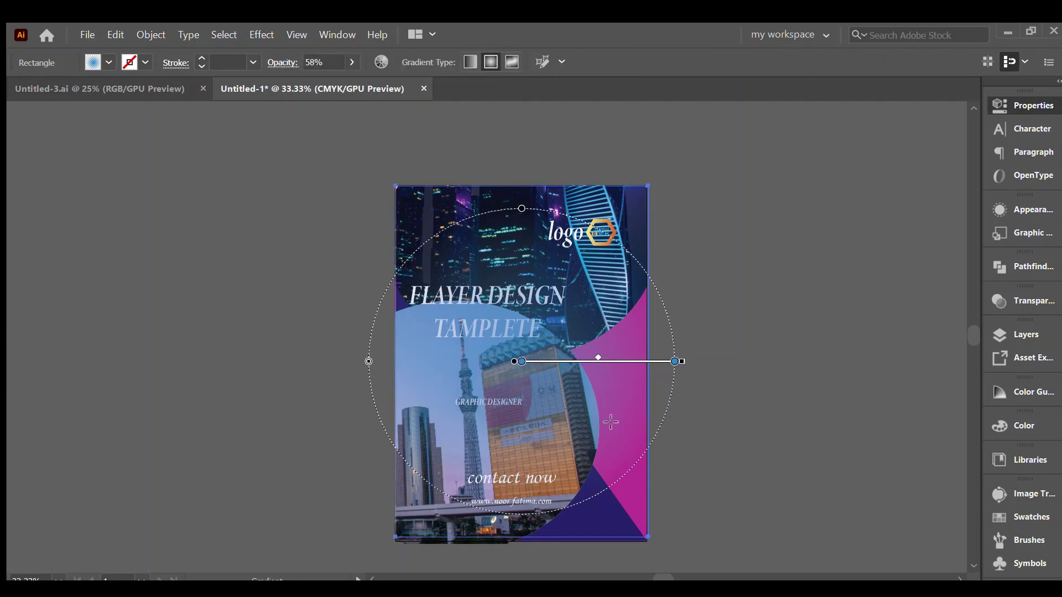
drag(523, 363, 614, 362)
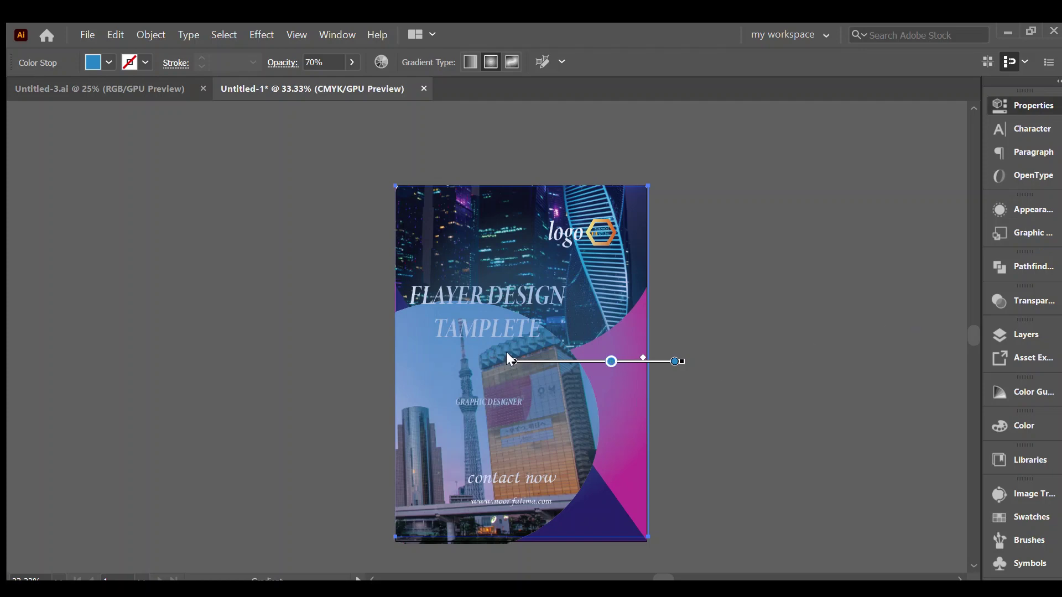
mouse_move(510, 361)
mouse_down()
mouse_move(600, 368)
mouse_move(594, 335)
mouse_up()
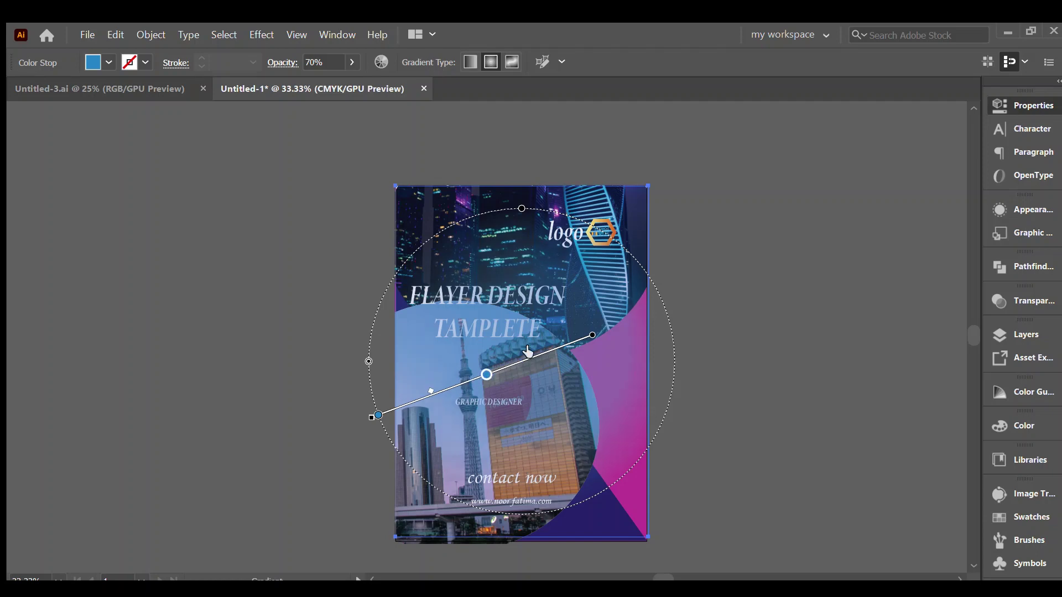
drag(487, 374, 538, 356)
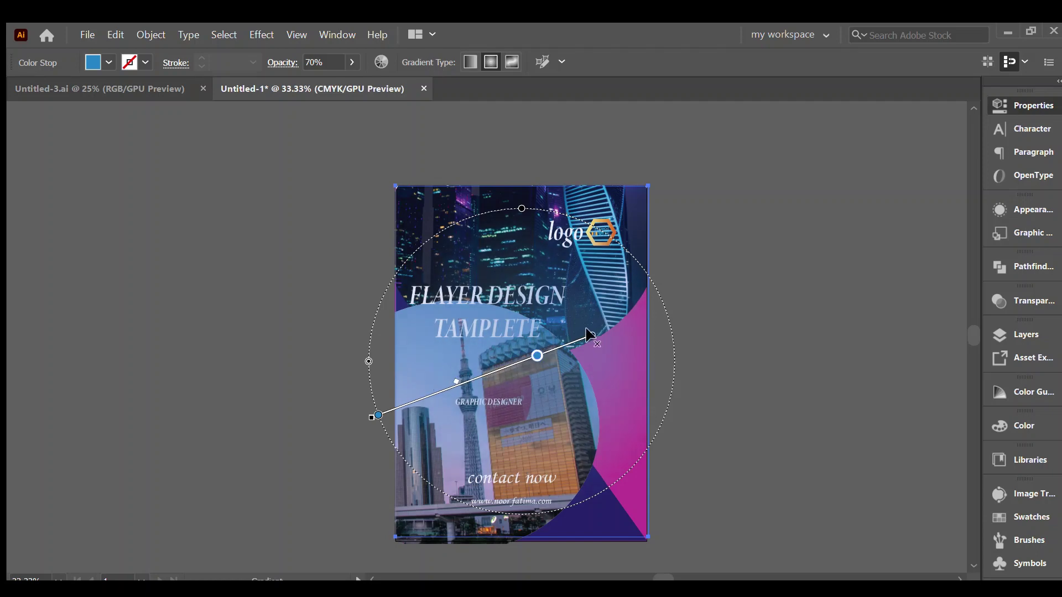
mouse_move(590, 336)
mouse_down()
mouse_move(651, 477)
mouse_move(689, 518)
mouse_up()
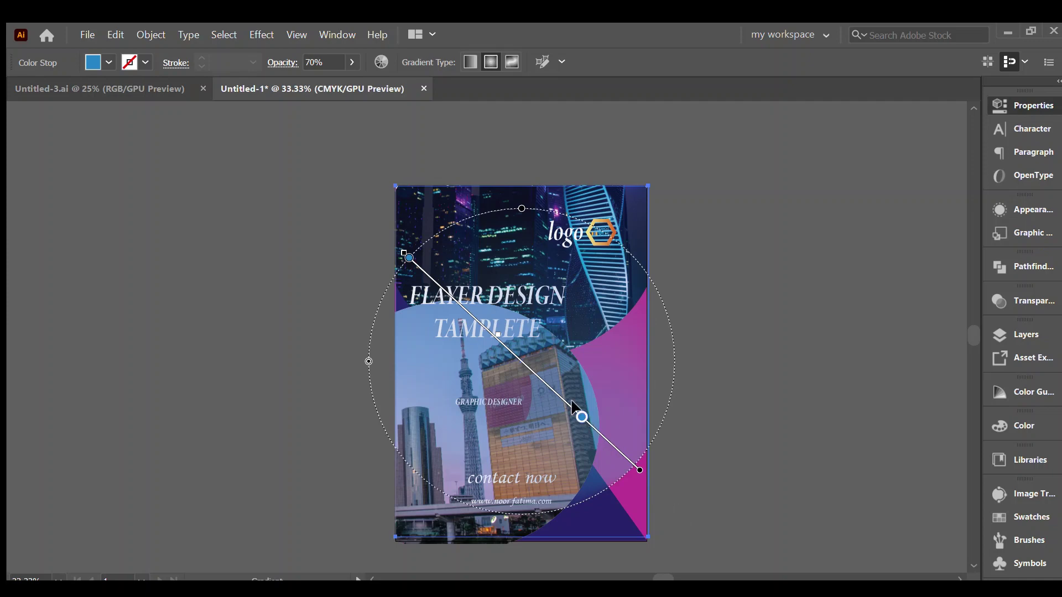
drag(498, 334, 551, 383)
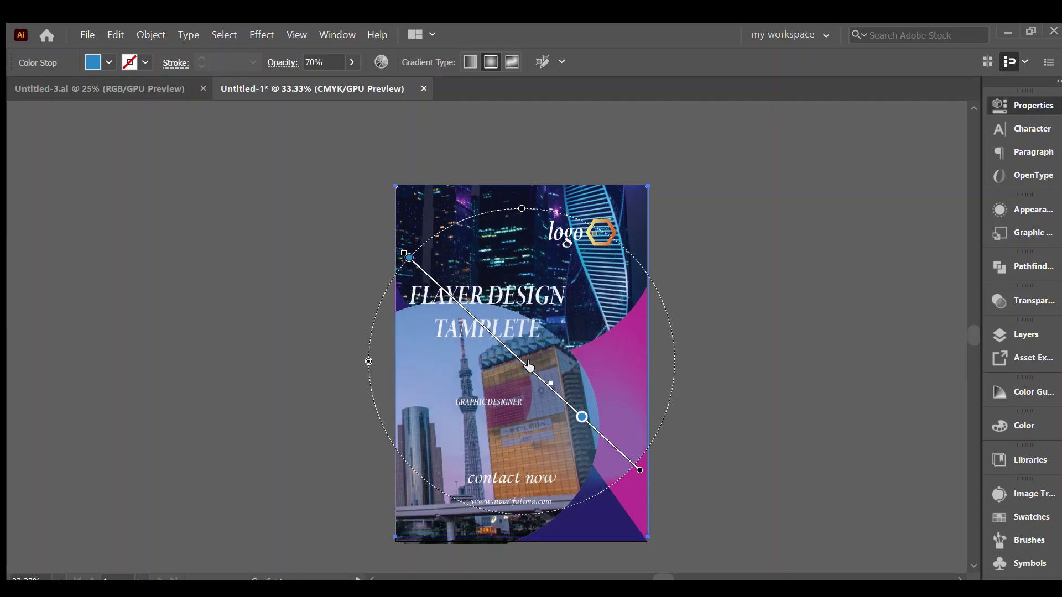
drag(582, 418, 617, 447)
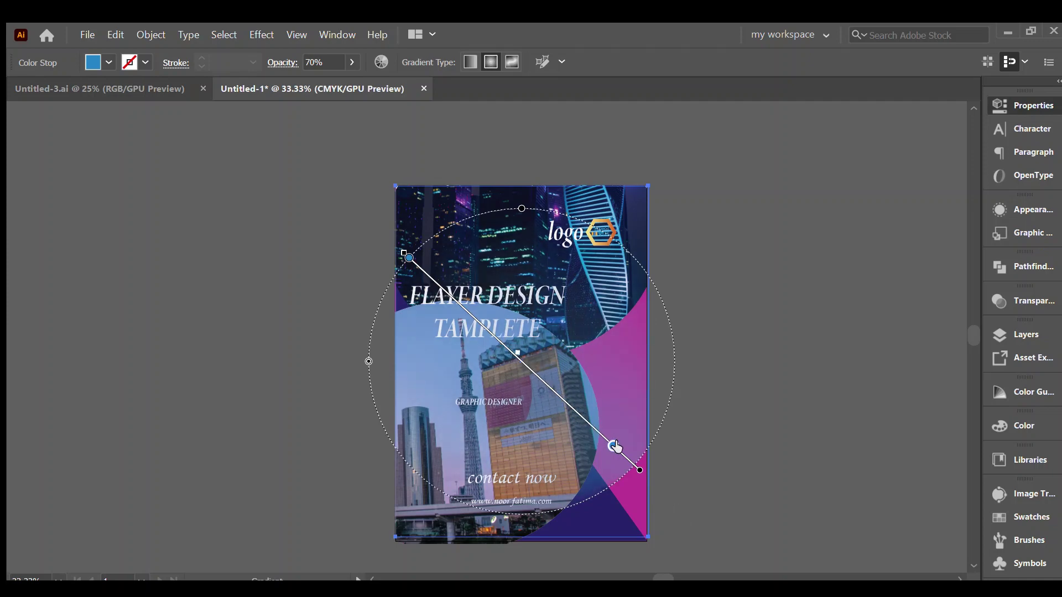
drag(668, 500, 684, 516)
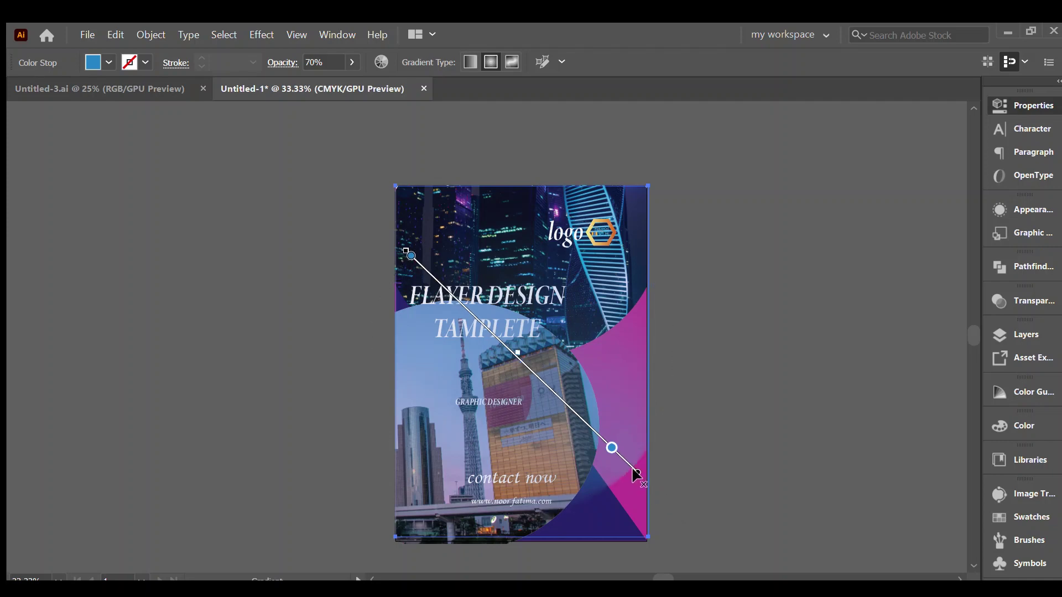
mouse_move(637, 474)
mouse_down()
mouse_move(676, 505)
mouse_move(659, 486)
mouse_up()
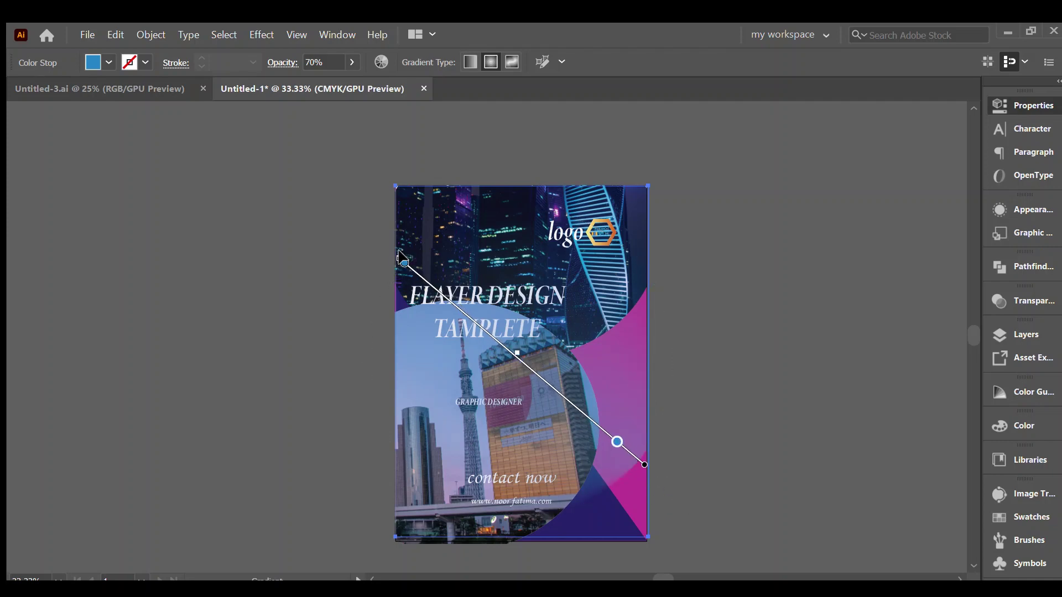
Step: Enlarge and redraw the gradient across the flyer, reposition the blue stop, and undo the last shift
drag(403, 259, 351, 208)
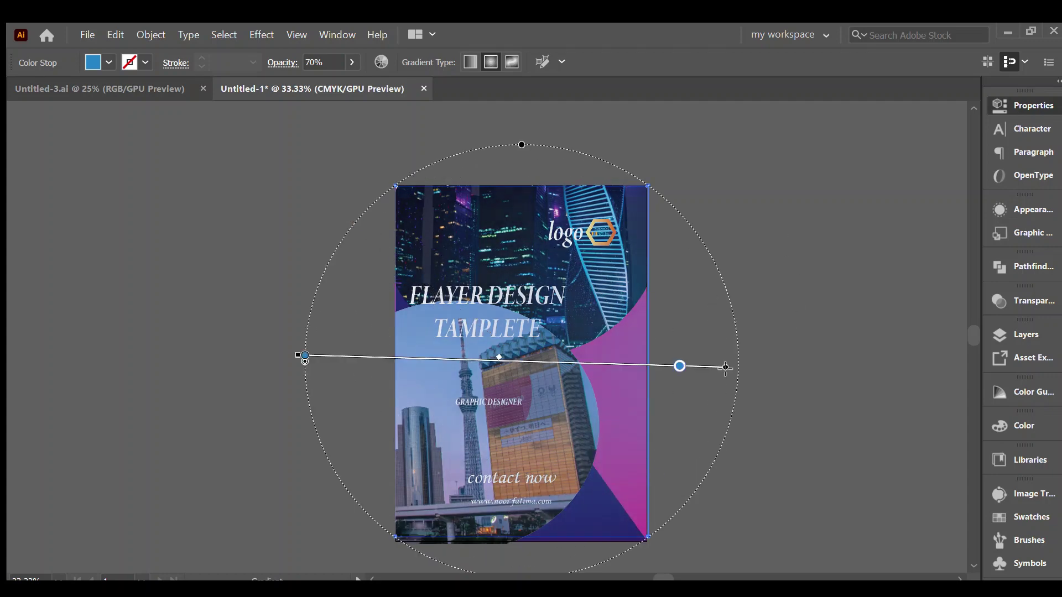
drag(694, 505, 655, 544)
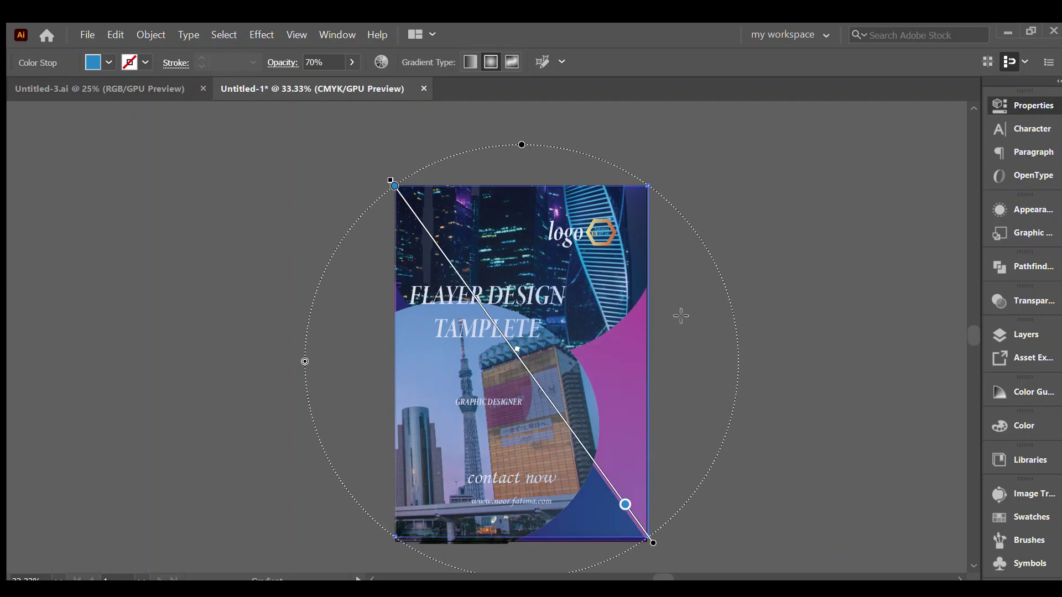
mouse_move(314, 425)
mouse_down()
mouse_move(682, 314)
mouse_move(778, 361)
mouse_up()
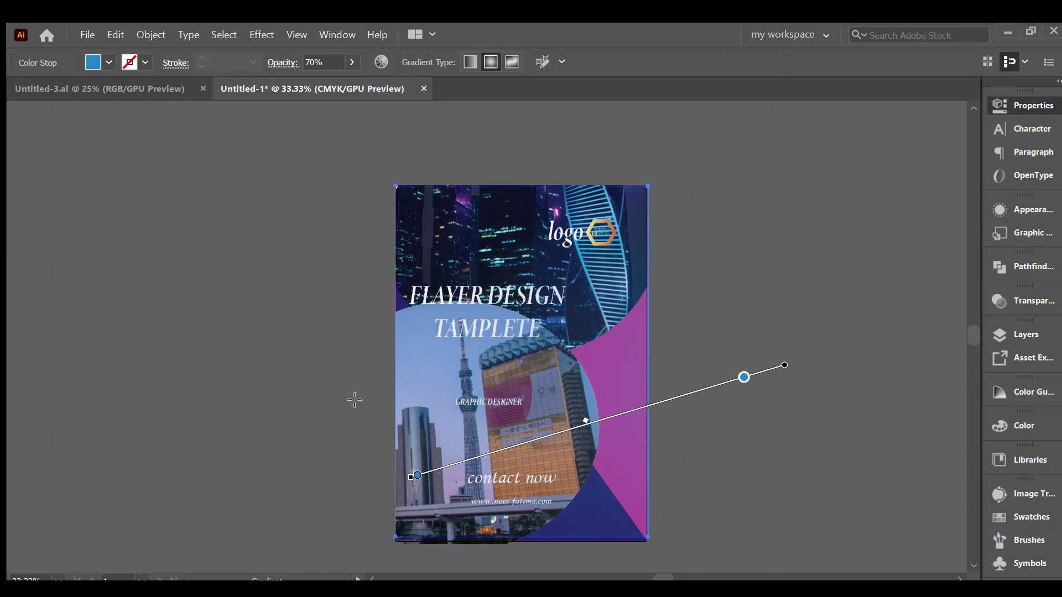
drag(418, 476, 559, 431)
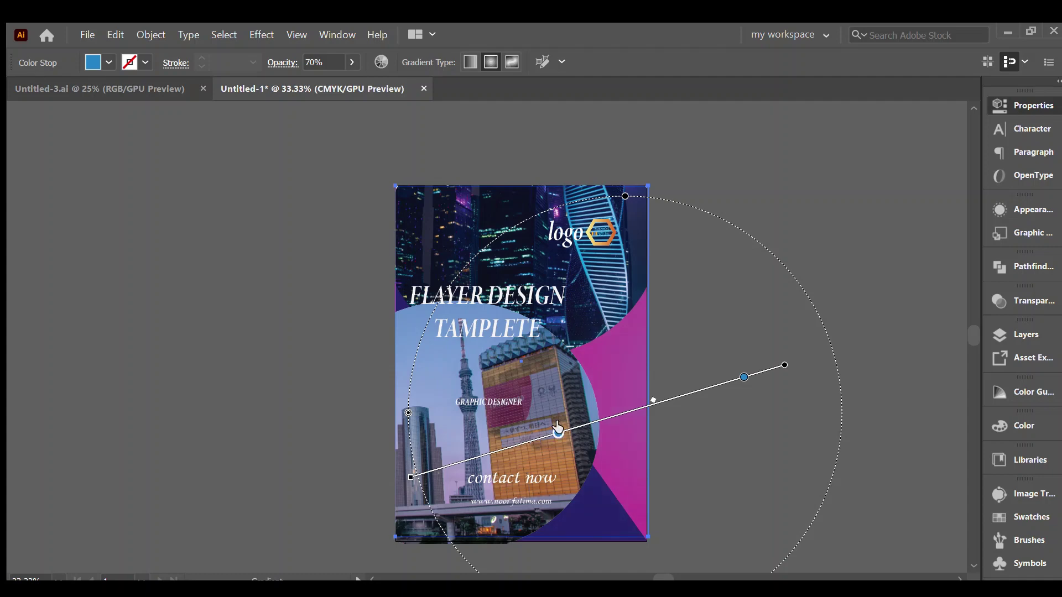
drag(698, 382, 599, 404)
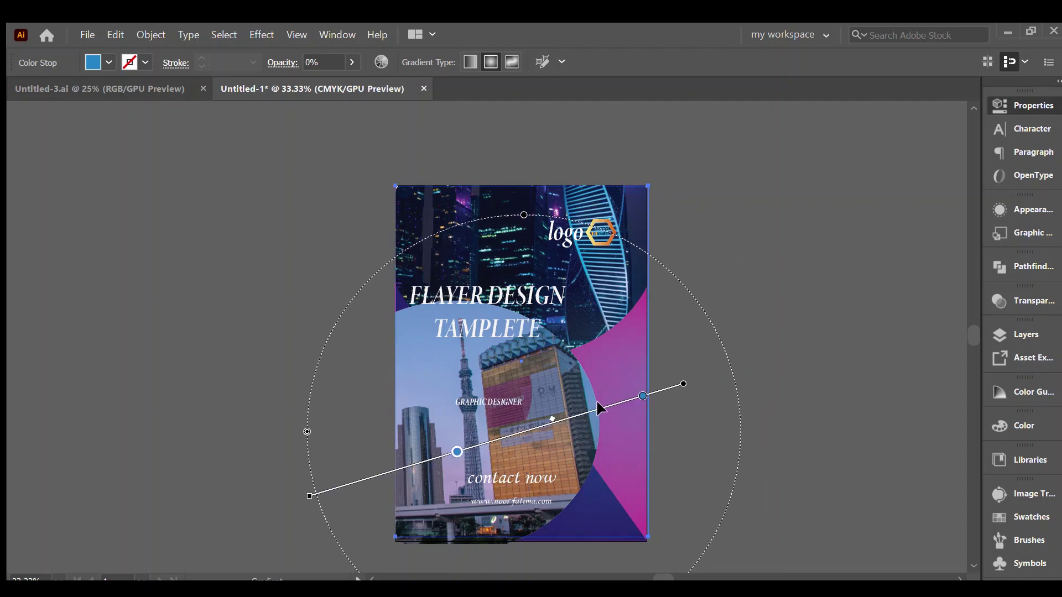
key(ctrl+z)
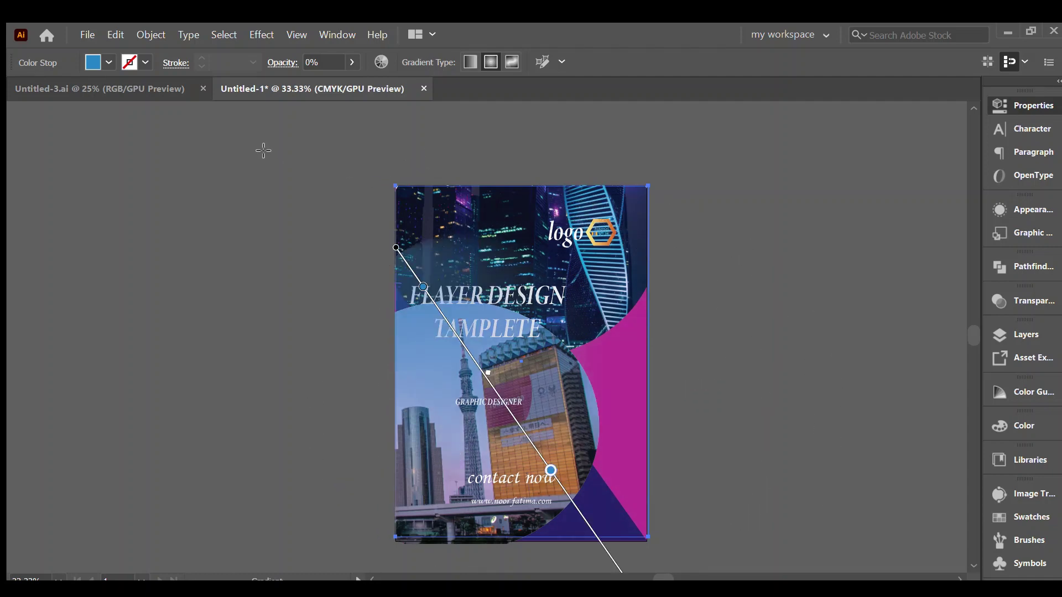
key(v)
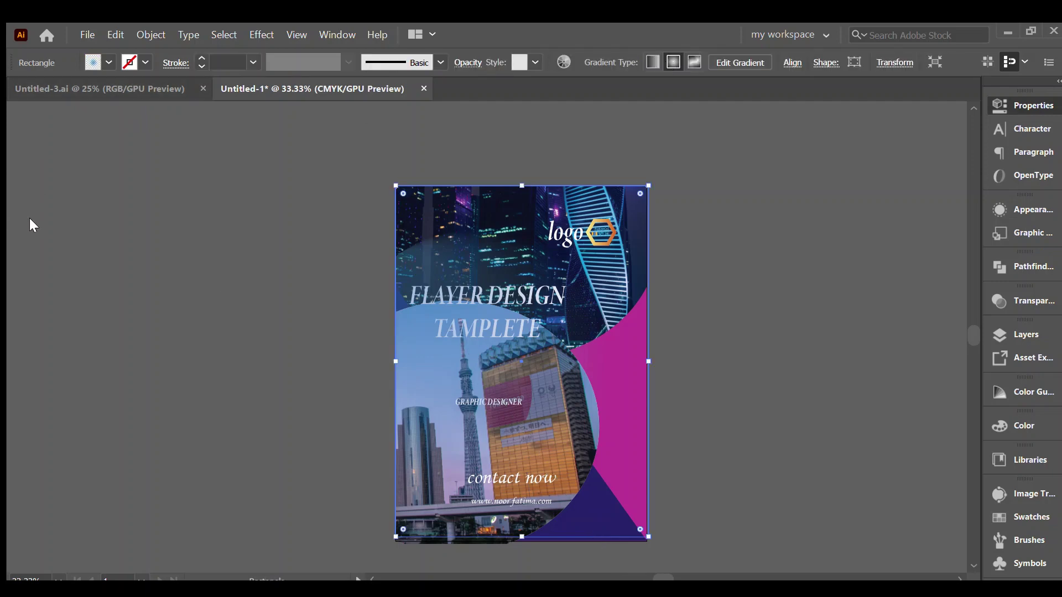
Step: Draw a dark translucent bar behind the contact text near the flyer's bottom
key(m)
drag(395, 472, 562, 512)
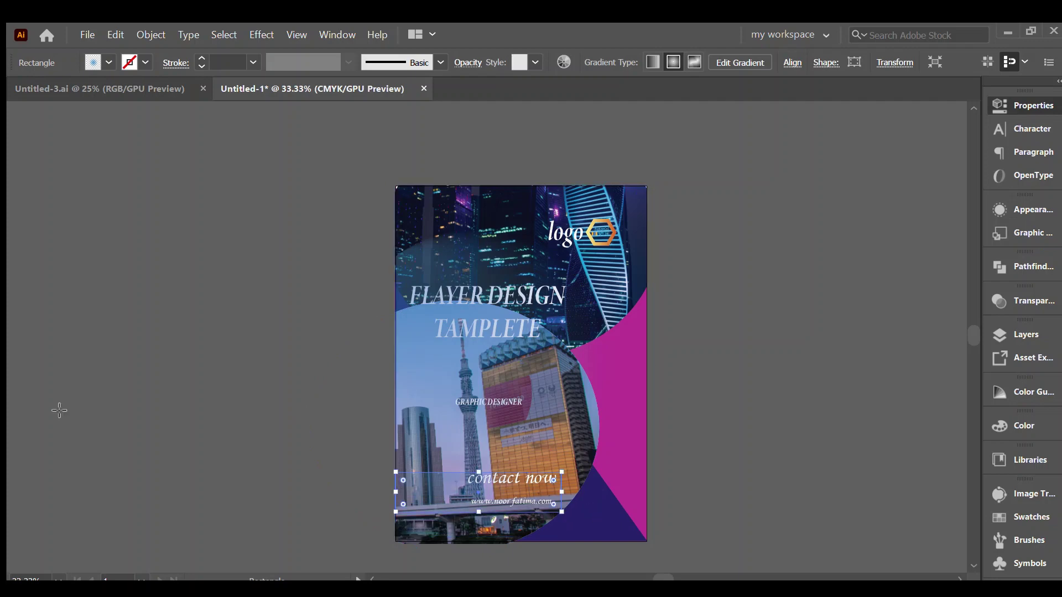
key(d)
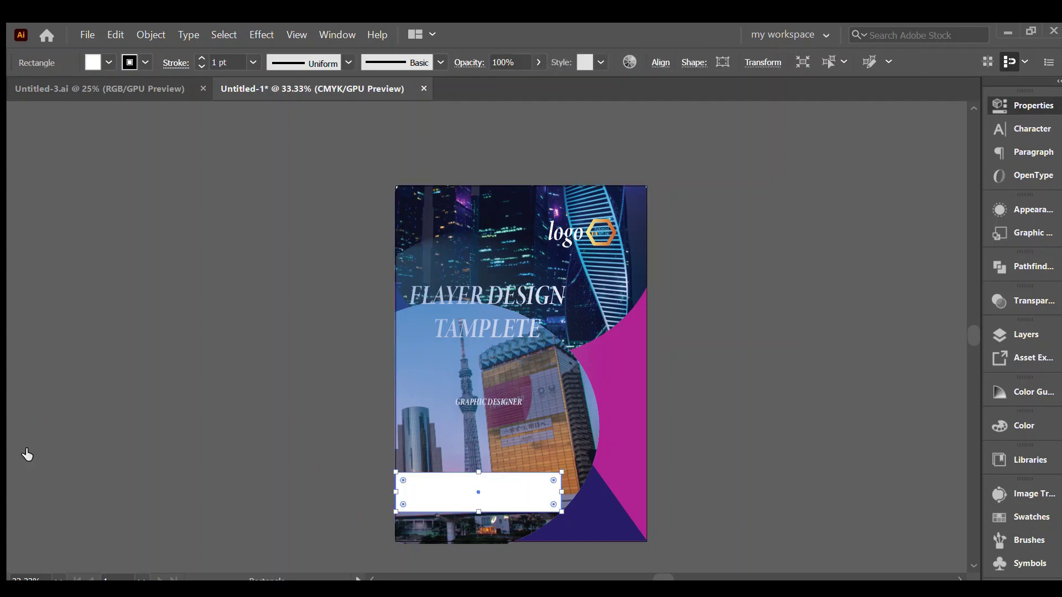
key(i)
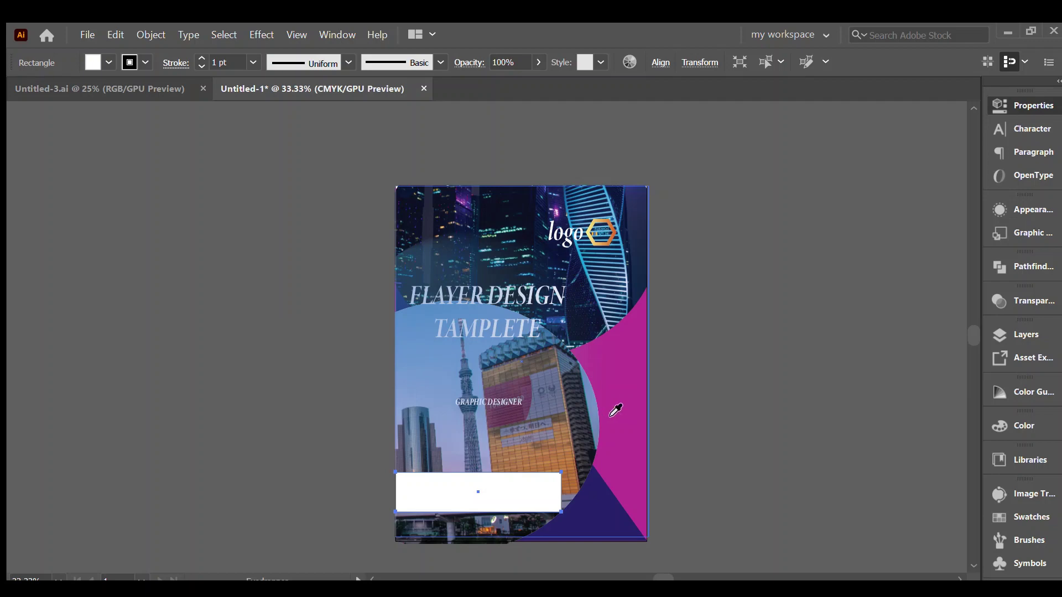
click(616, 410)
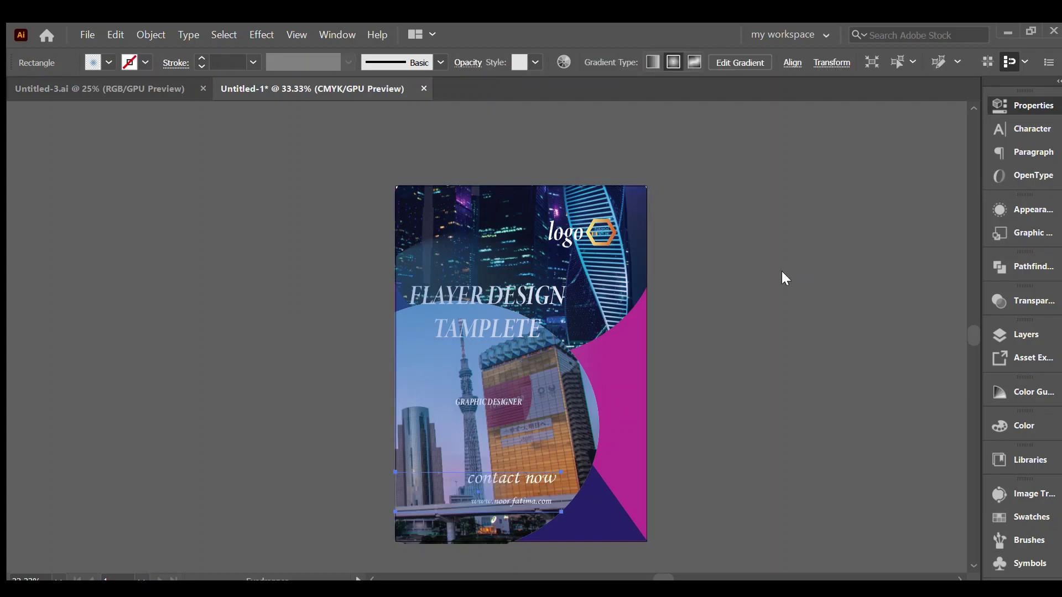
key(ctrl+z)
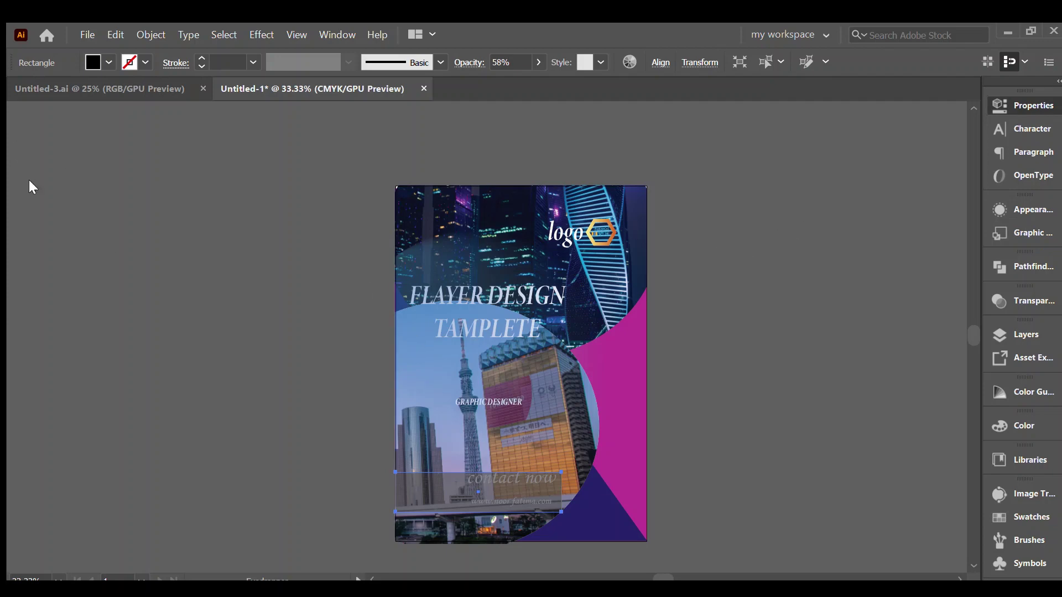
Step: Round the bar's corners to about 26.5 pt and move it off the flyer to the left
key(a)
drag(550, 484, 538, 476)
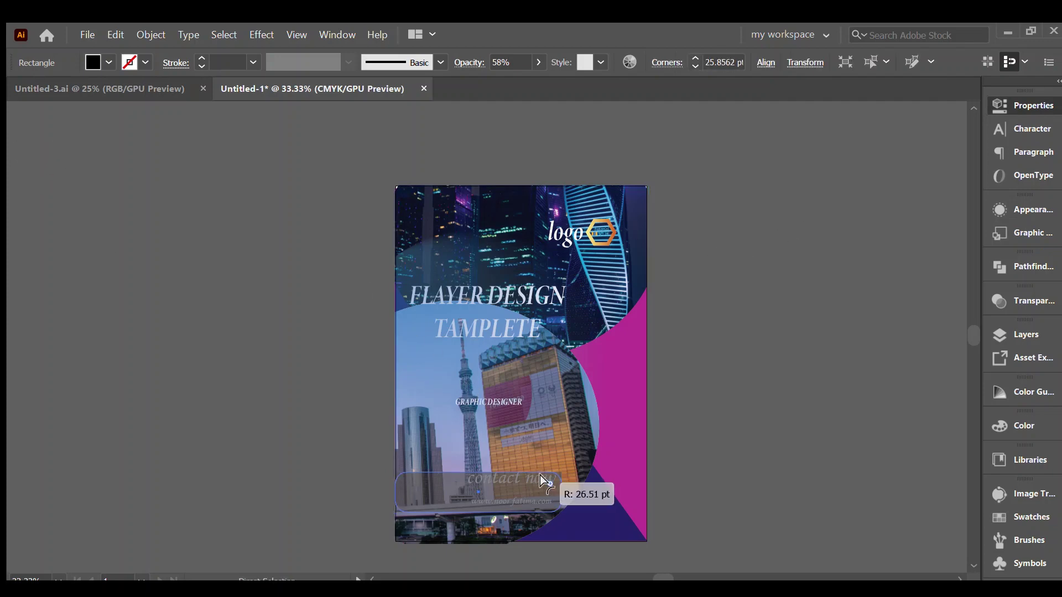
key(v)
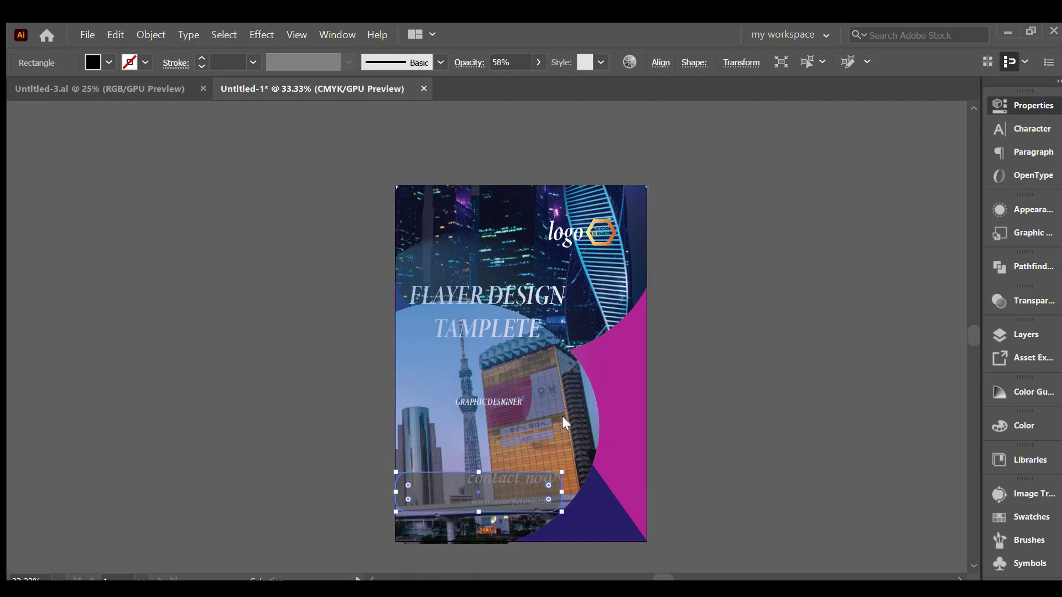
click(708, 429)
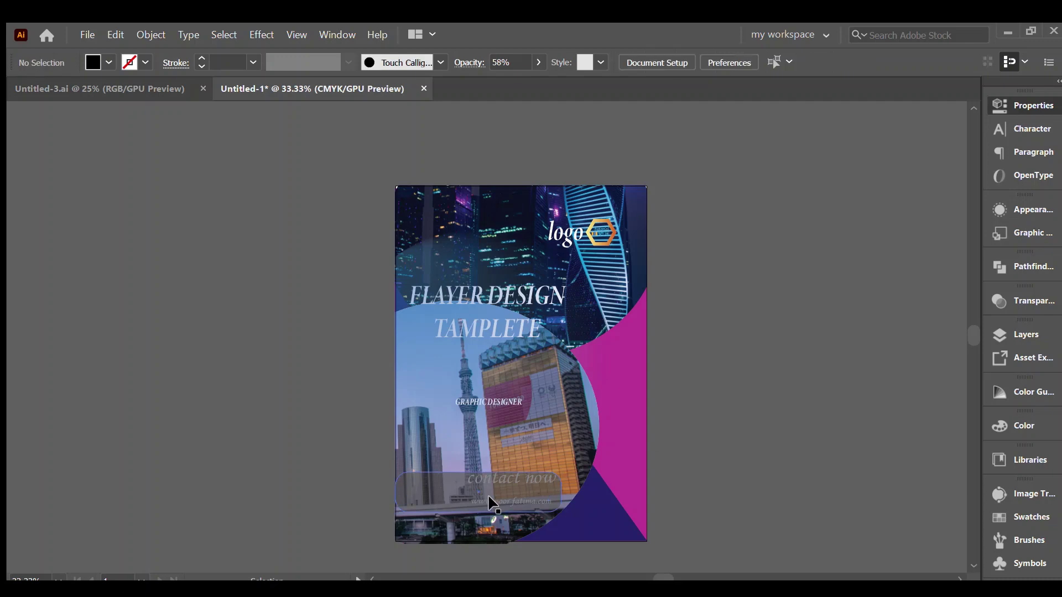
mouse_move(488, 489)
mouse_down()
mouse_move(401, 494)
mouse_move(343, 481)
mouse_up()
click(498, 471)
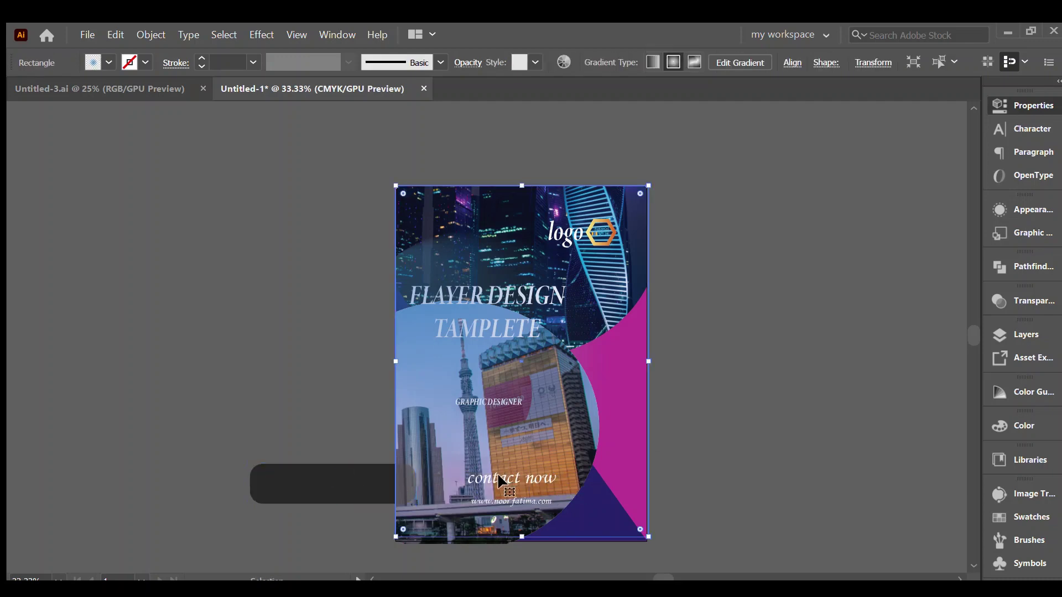
Step: Move the rounded bar beneath the website line and resize it to about 412 × 63 pt
mouse_move(276, 487)
mouse_down()
mouse_move(494, 530)
mouse_move(464, 529)
mouse_up()
drag(516, 506, 518, 519)
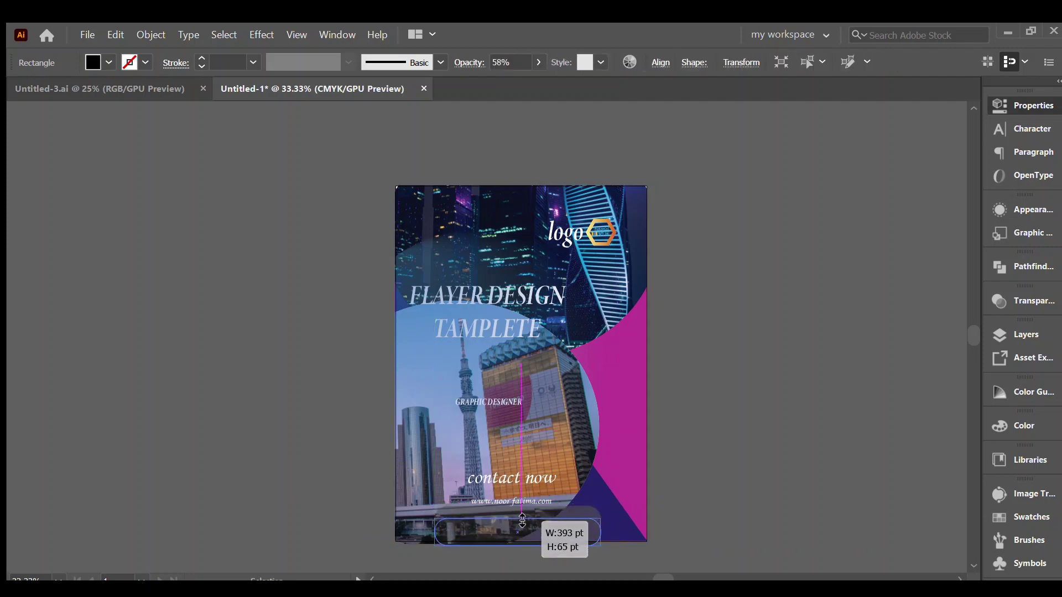
mouse_move(602, 532)
mouse_down()
mouse_move(630, 528)
mouse_move(555, 529)
mouse_up()
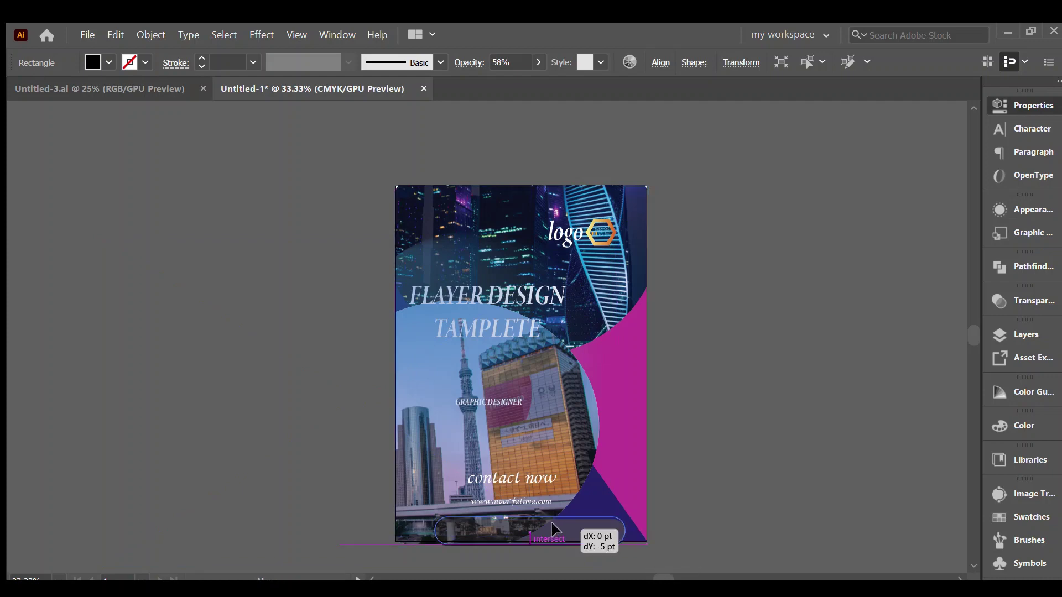
click(316, 499)
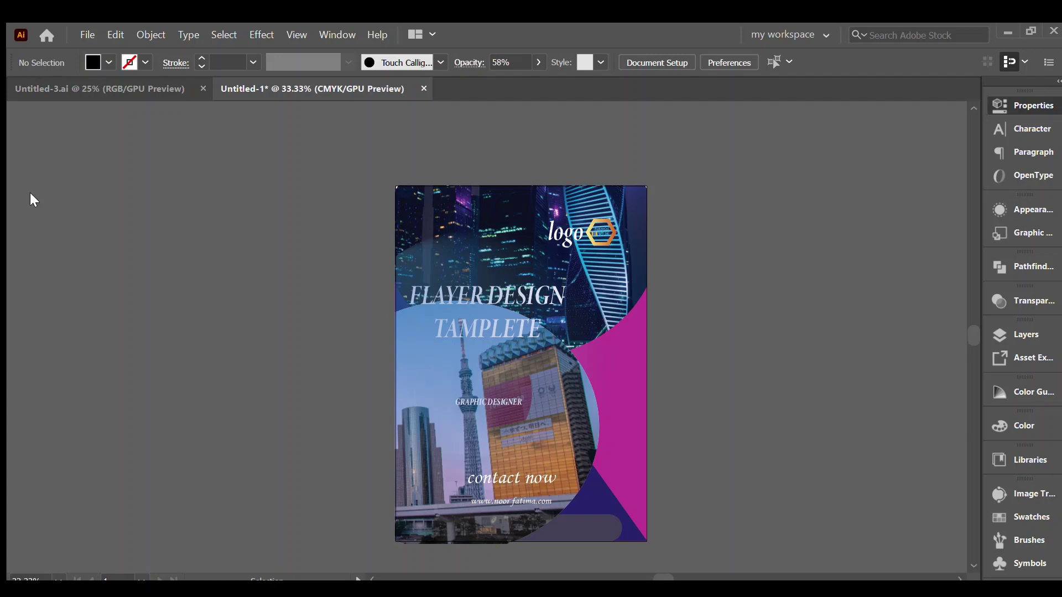
Step: Add a 'tutorial HUB' text line beside the flyer artboard
key(t)
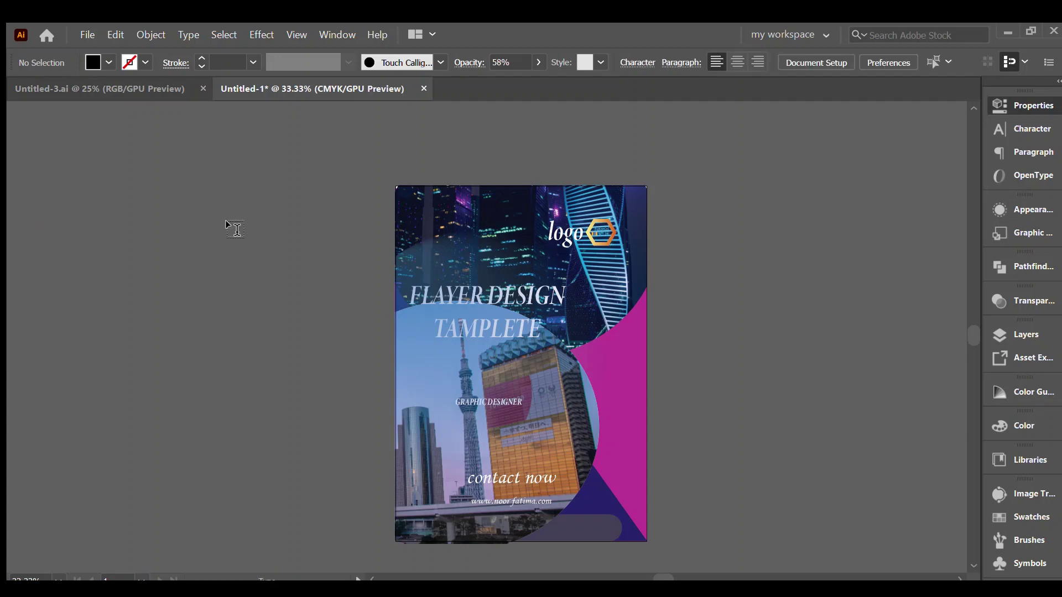
click(230, 220)
key(BackSpace)
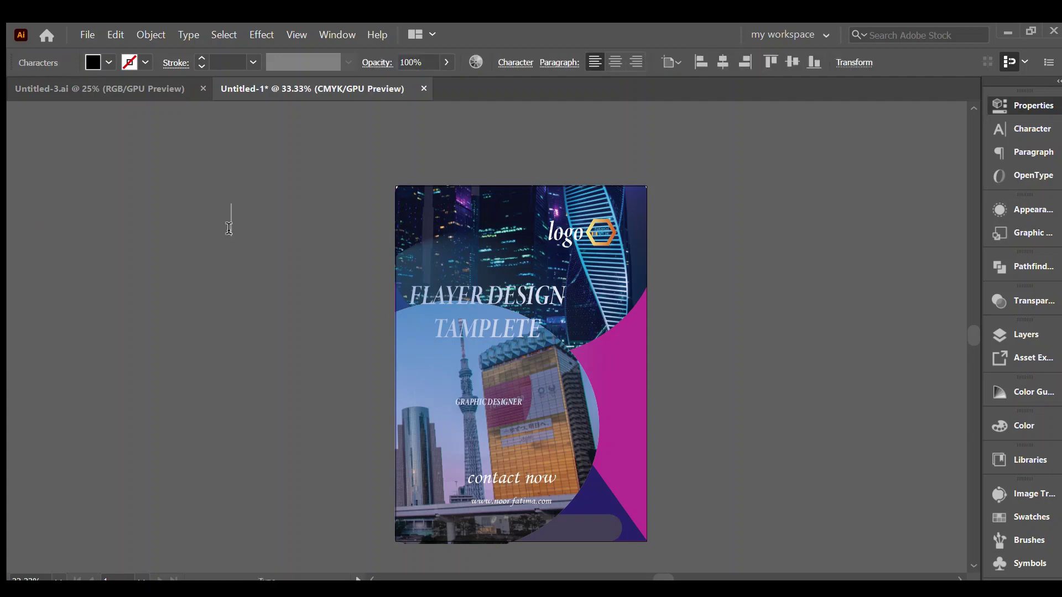
text(t)
text(utor)
text(ial)
text( H)
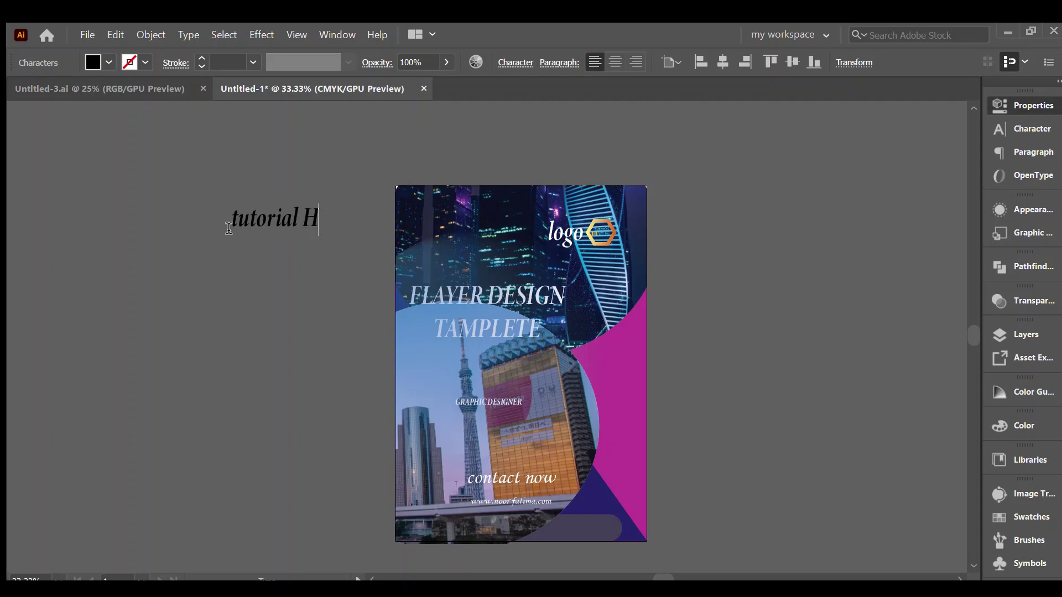
text(UB)
key(Escape)
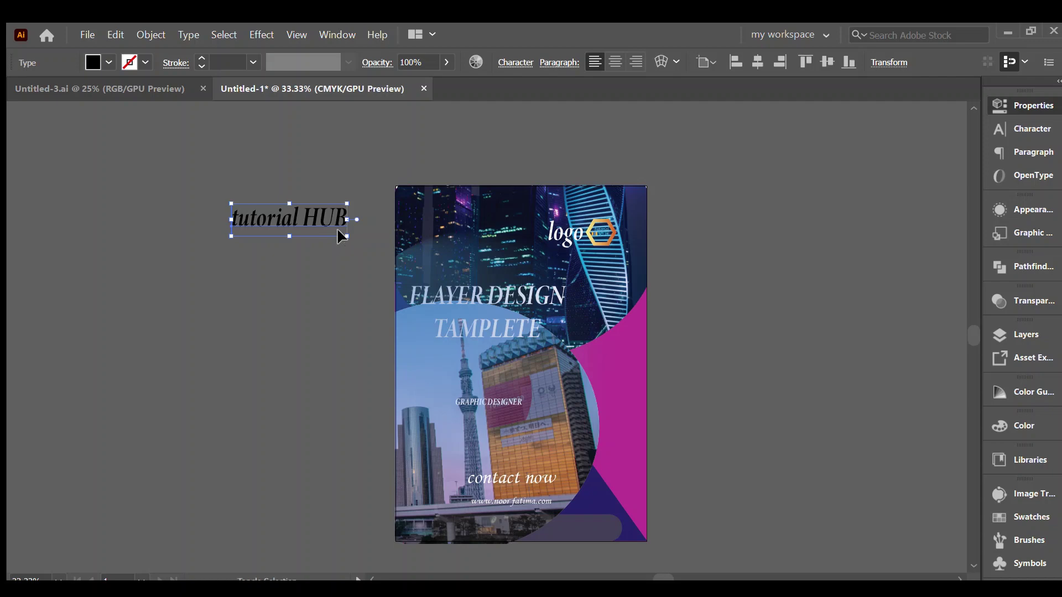
Step: Shrink the 'tutorial HUB' label, place it on the bottom bar and make it white
mouse_move(345, 236)
mouse_down()
mouse_move(262, 213)
mouse_move(275, 211)
mouse_move(584, 531)
mouse_up()
click(260, 264)
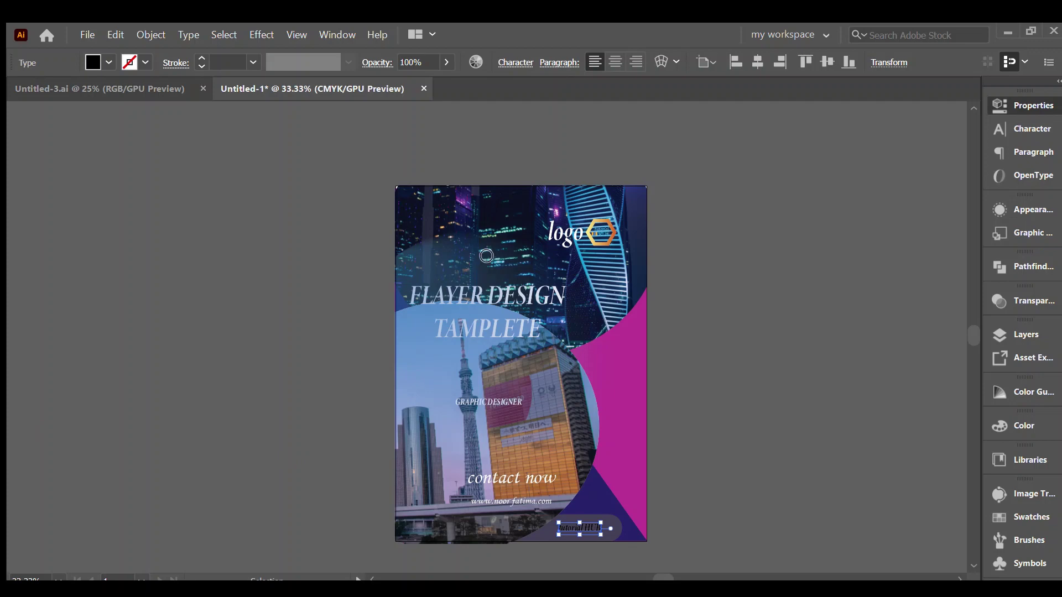
key(Escape)
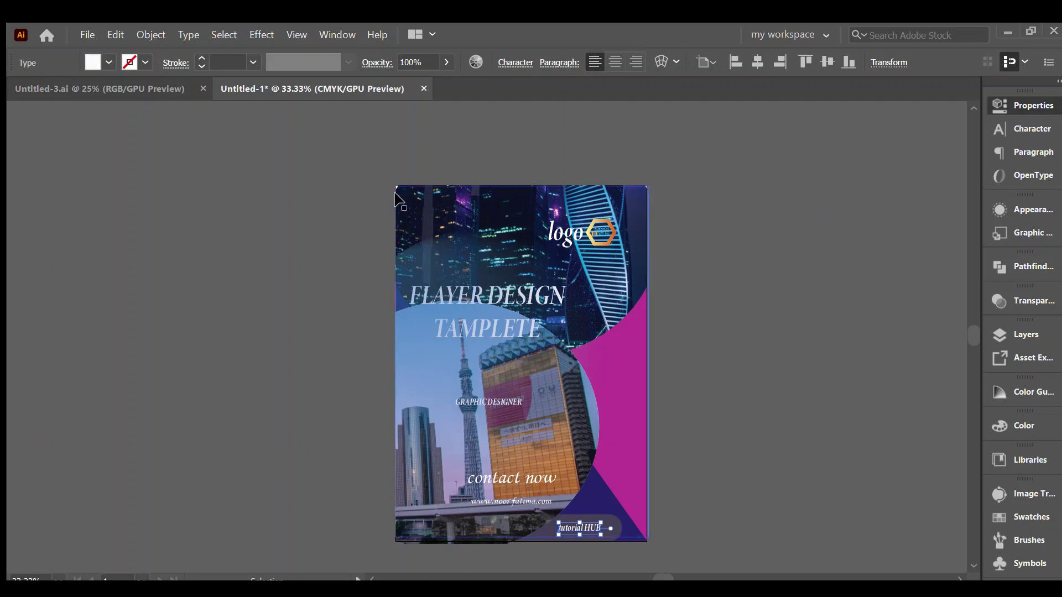
drag(619, 530, 613, 249)
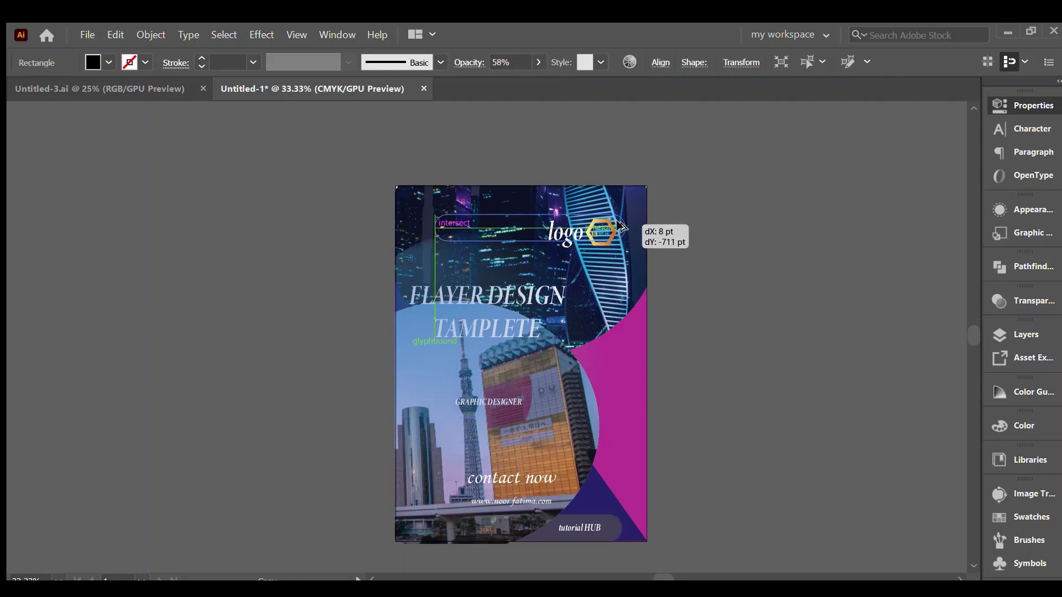
mouse_move(612, 248)
mouse_down()
mouse_move(620, 225)
mouse_move(648, 227)
mouse_up()
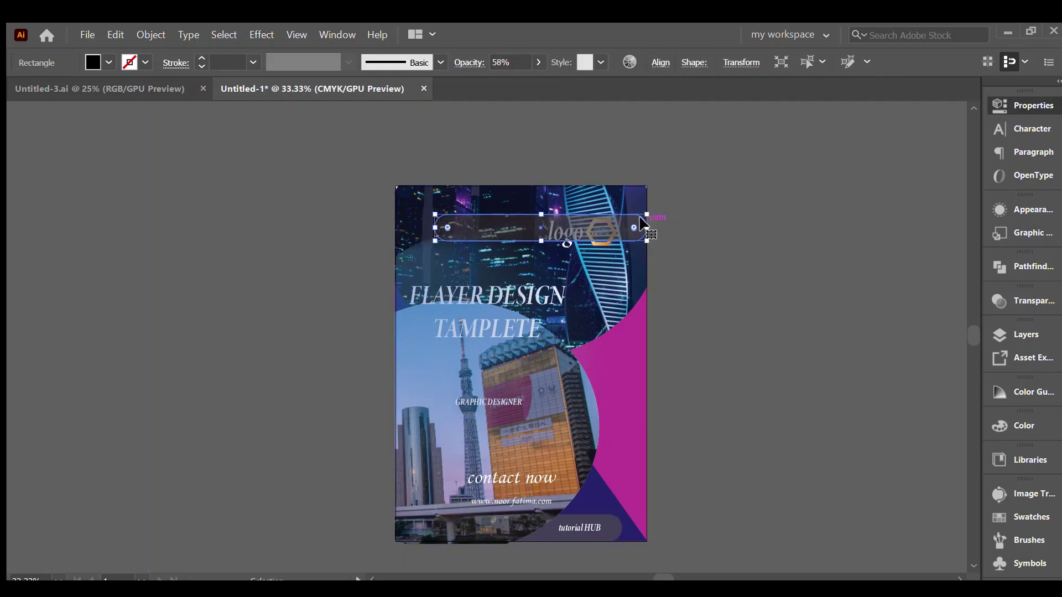
drag(437, 229, 412, 241)
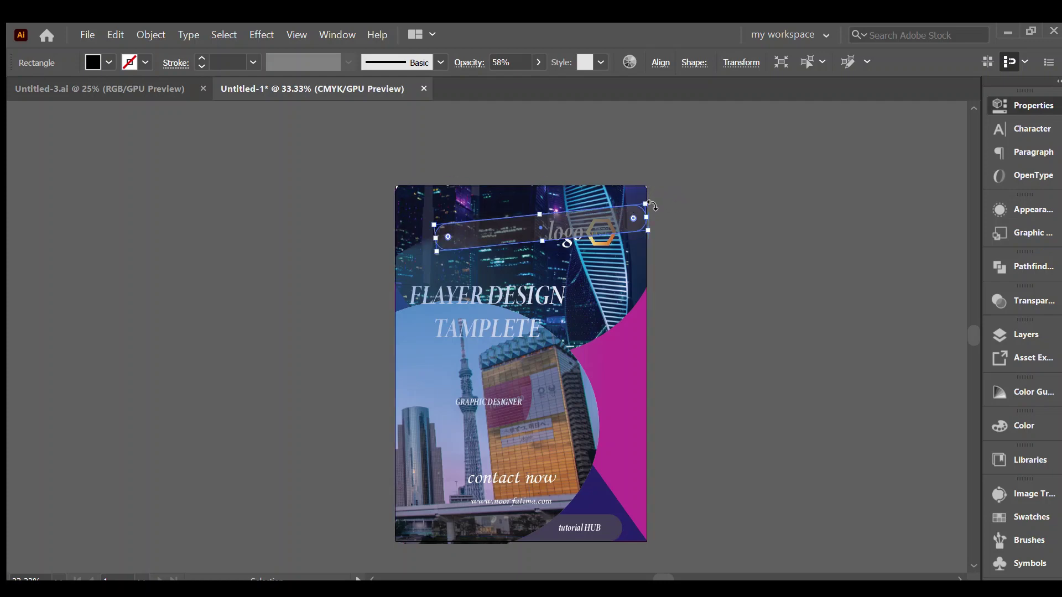
drag(653, 206, 657, 218)
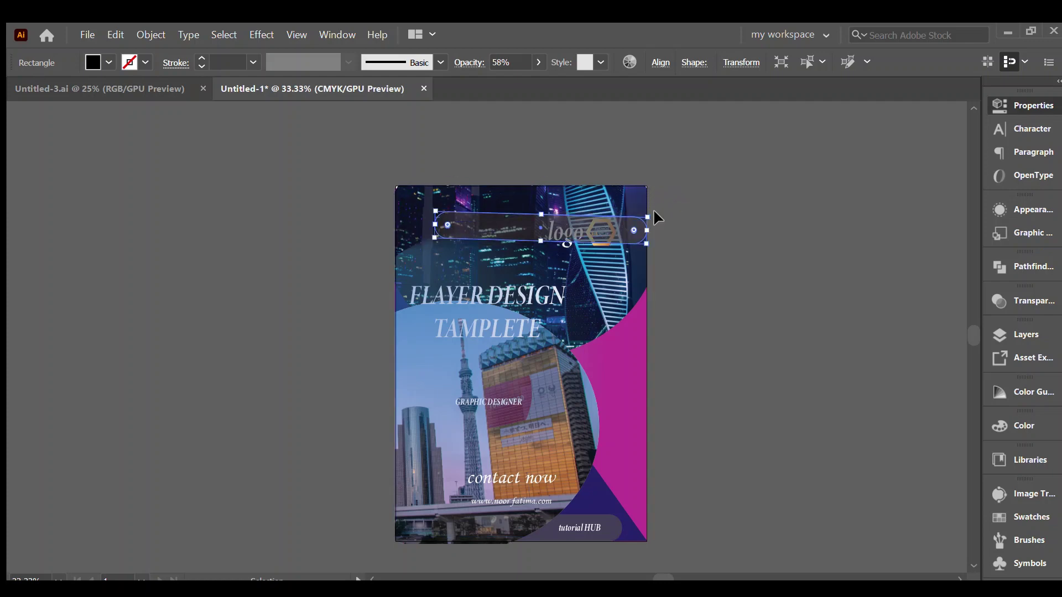
click(684, 205)
drag(566, 224, 554, 200)
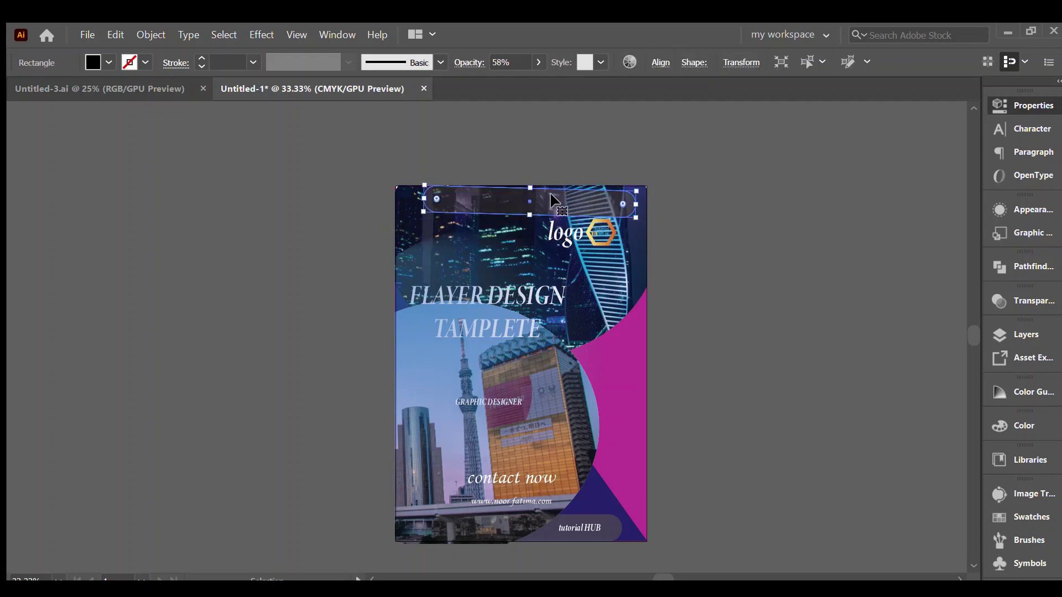
drag(637, 191, 652, 179)
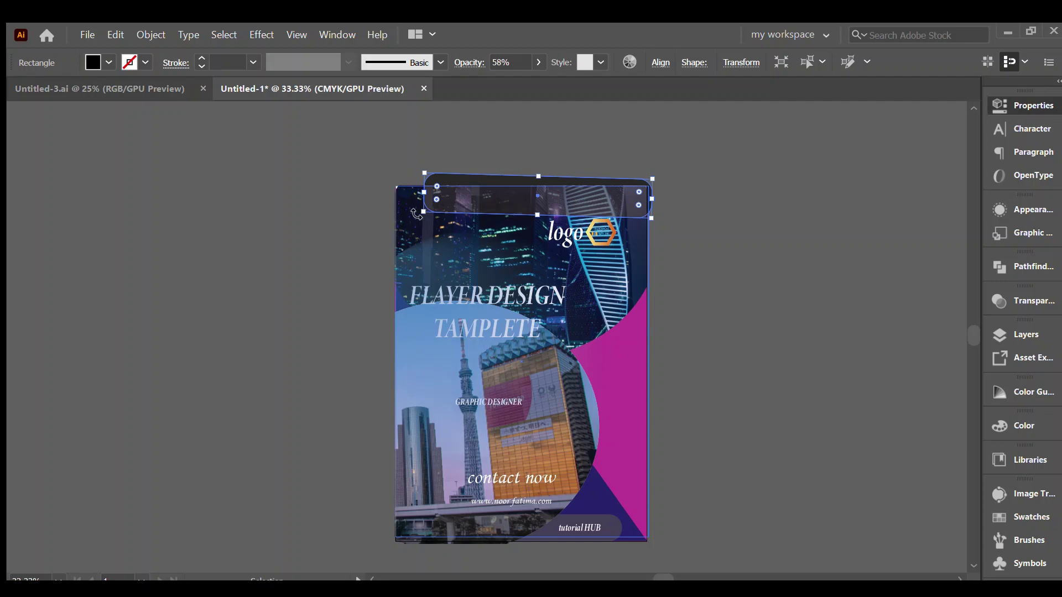
drag(416, 213, 418, 222)
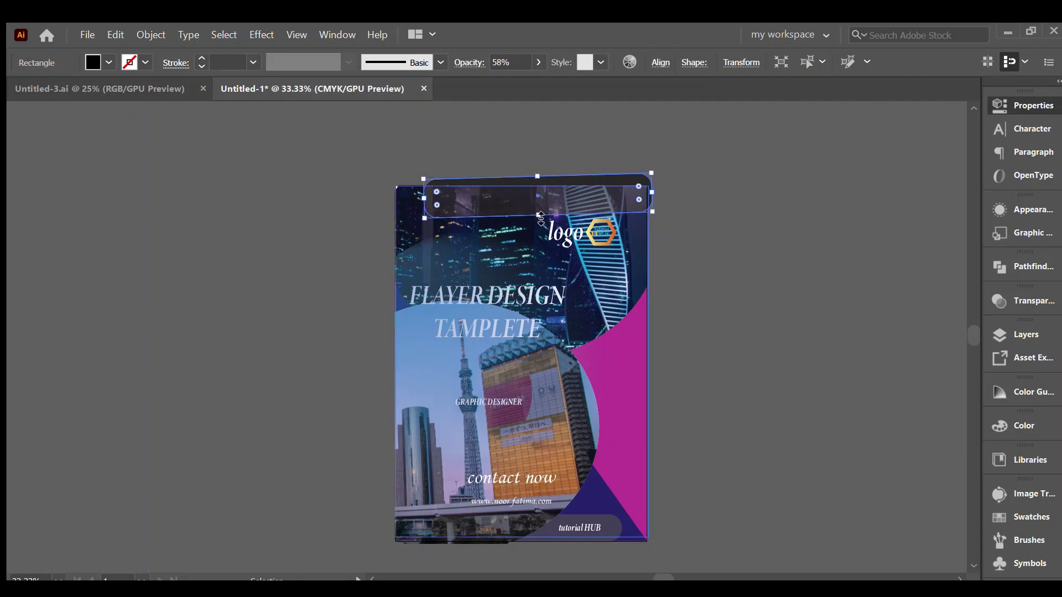
drag(540, 219, 545, 305)
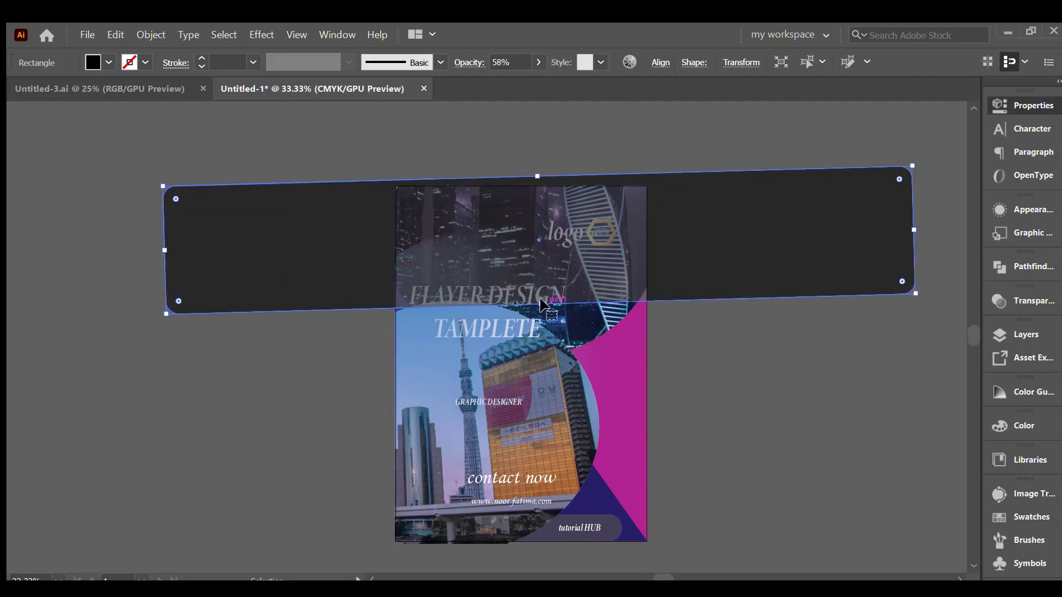
key(Delete)
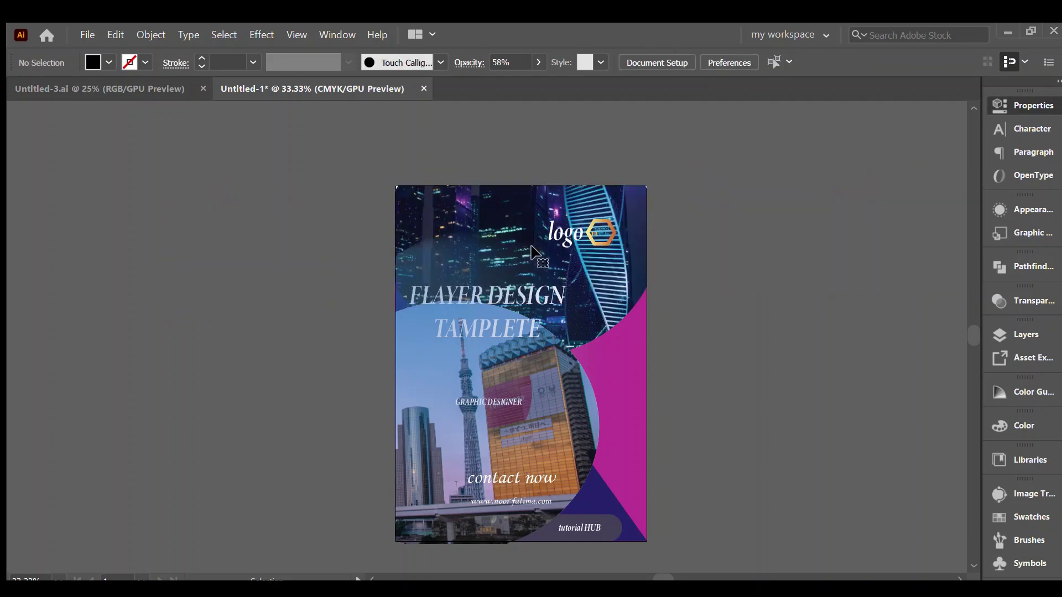
Step: Select all the flyer's artwork, from the background photos to the 'tutorial HUB' bar, for grouping
click(600, 235)
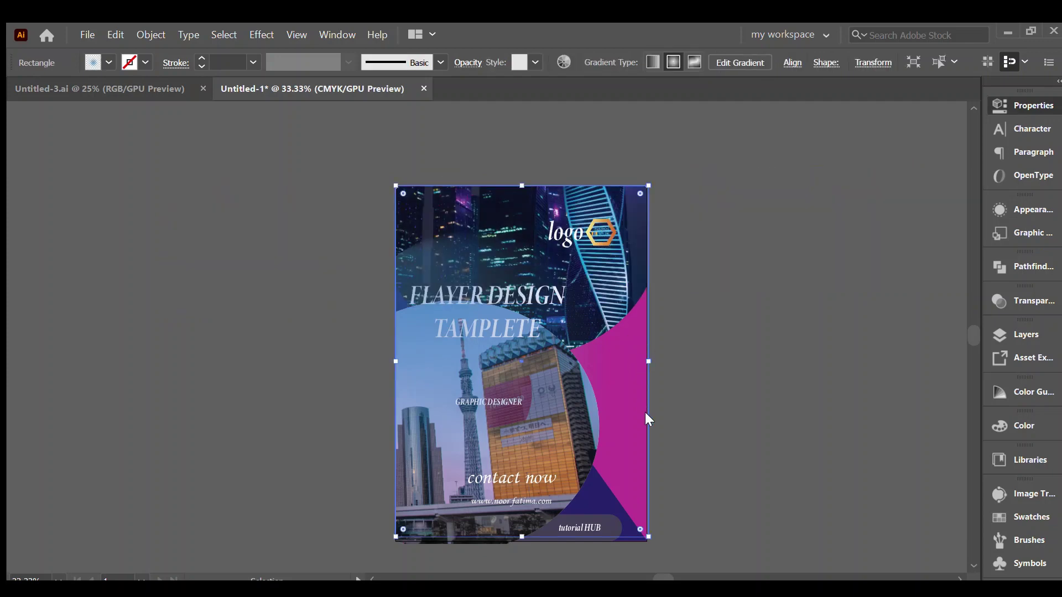
click(694, 175)
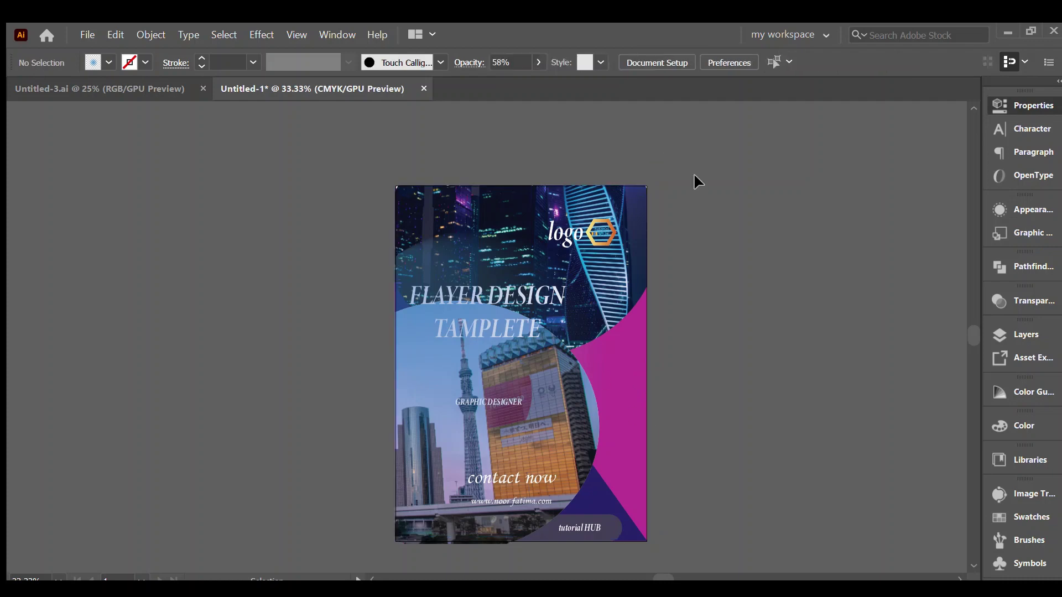
click(639, 536)
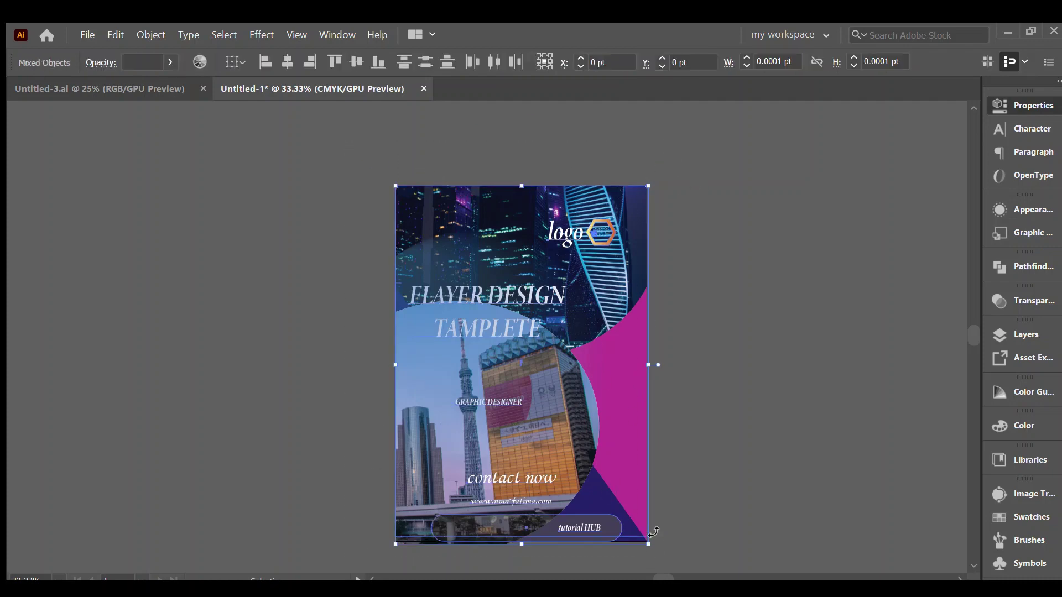